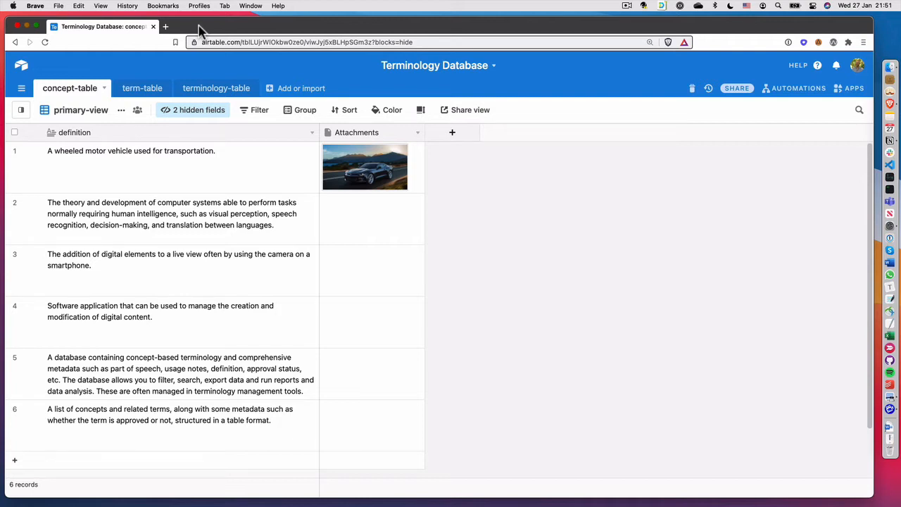
Step: Open the term-table and review its term records with their language, term-type and gender values
{"action": "left_click", "coordinate": [140, 98]}
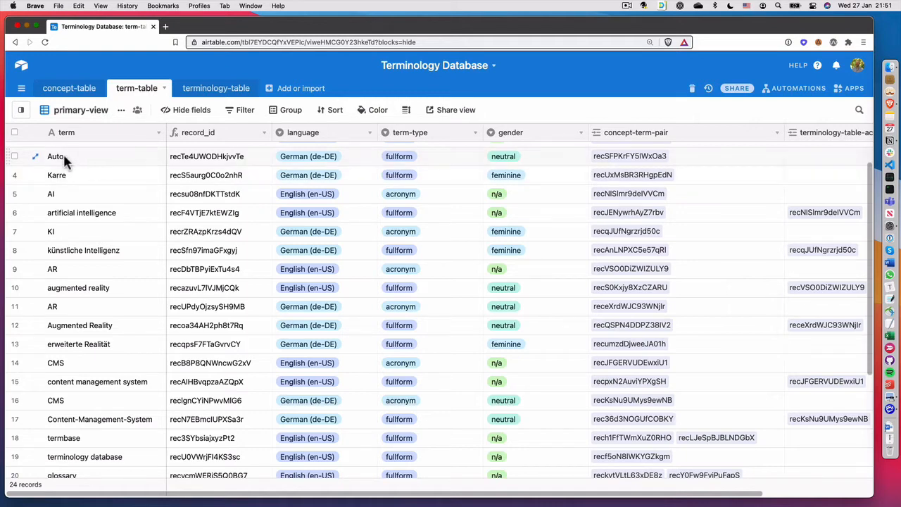
{"action": "scroll", "coordinate": [62, 162], "scroll_direction": "up", "scroll_amount": 2}
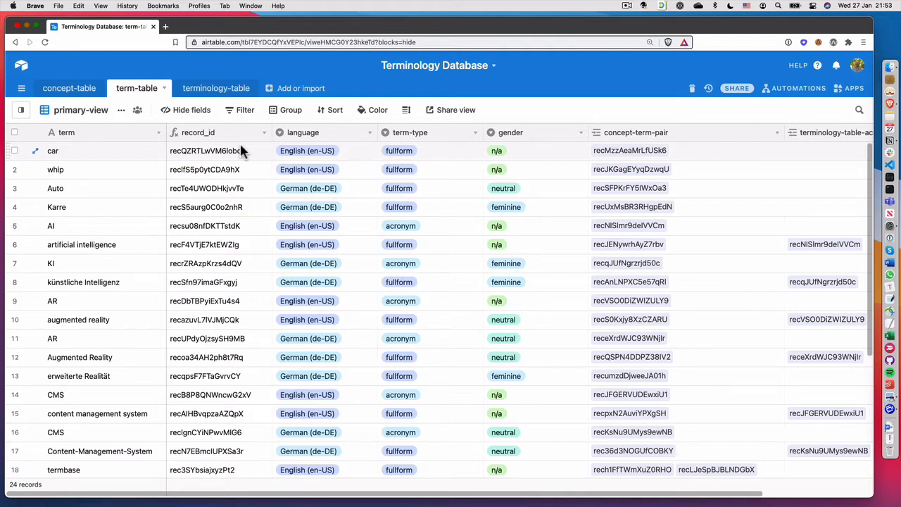
Step: Open the terminology-table and examine the first record's language, status, term-type and gender, and the full list of concept-term pairs
{"action": "left_click", "coordinate": [232, 96]}
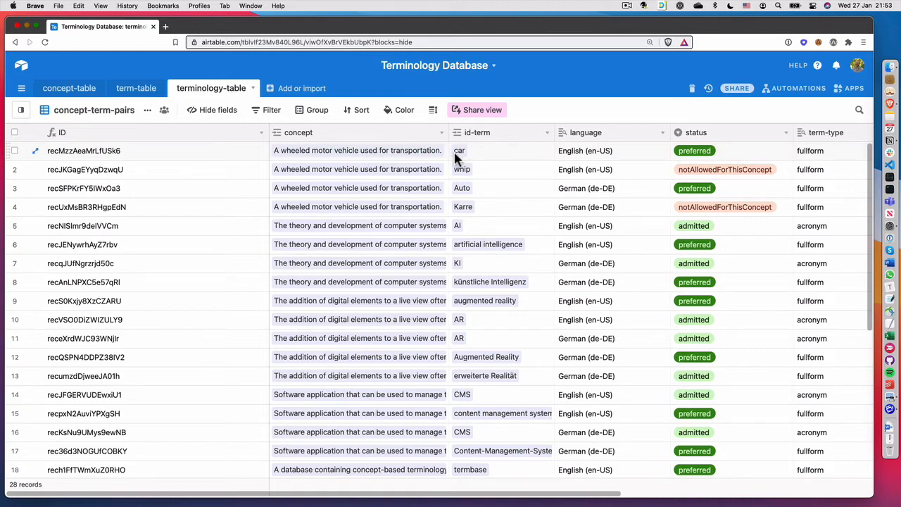
{"action": "left_click", "coordinate": [560, 154]}
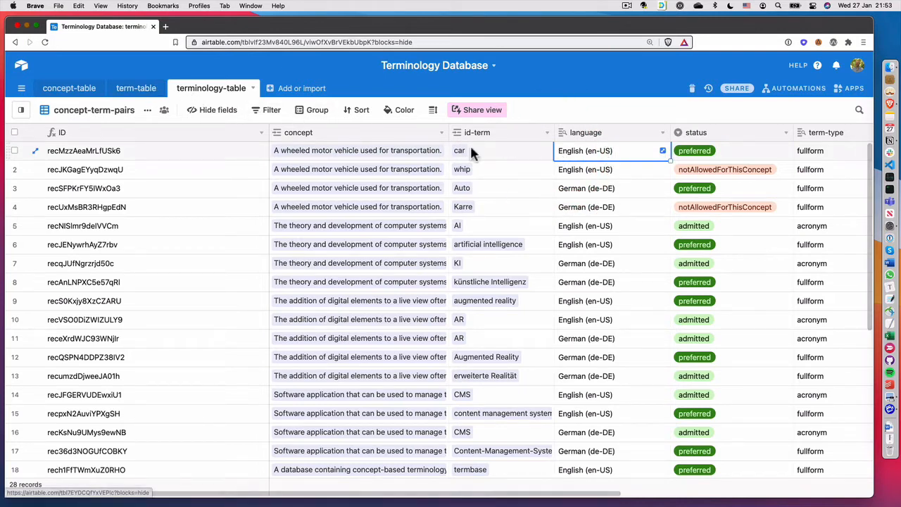
{"action": "scroll", "coordinate": [551, 144], "scroll_direction": "right", "scroll_amount": 3}
{"action": "left_click", "coordinate": [641, 152]}
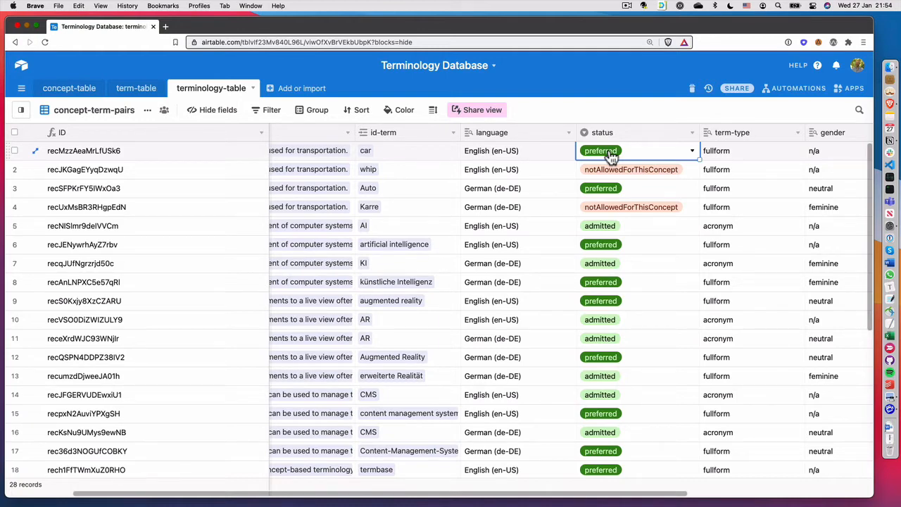
{"action": "scroll", "coordinate": [614, 162], "scroll_direction": "right", "scroll_amount": 4}
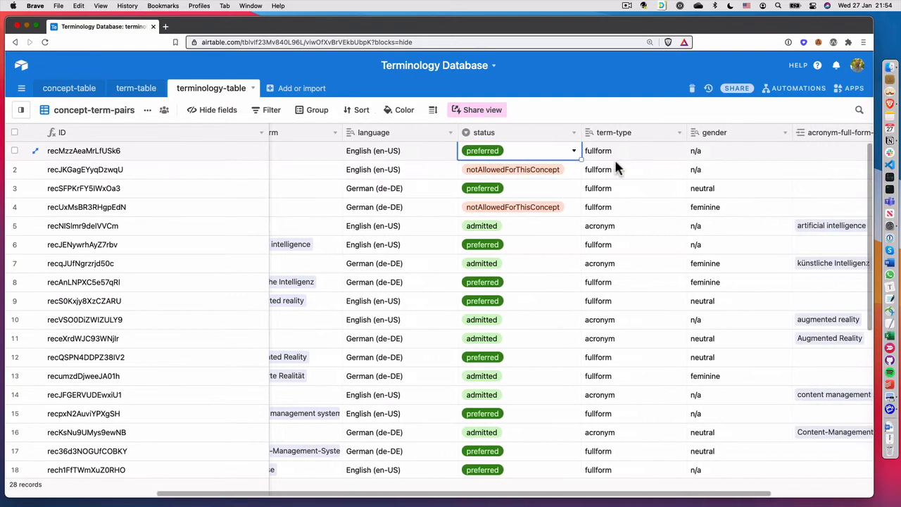
{"action": "left_click", "coordinate": [607, 155]}
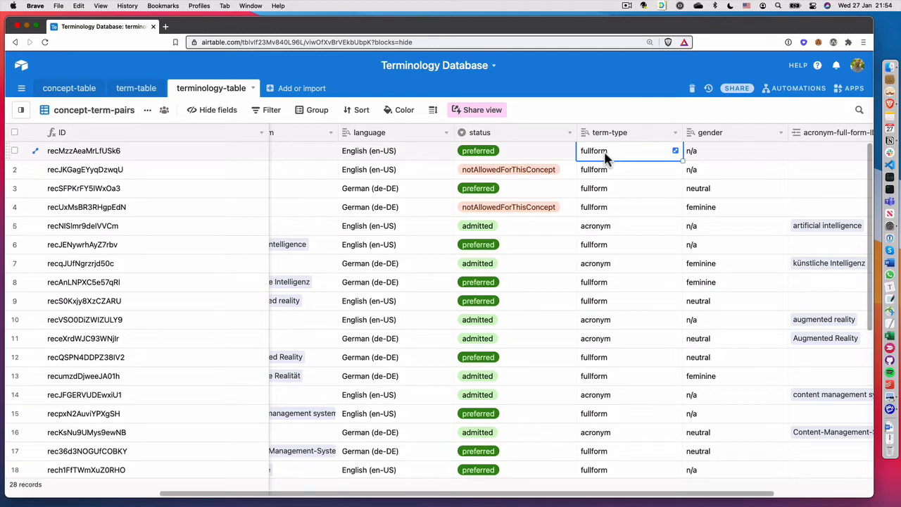
{"action": "left_click", "coordinate": [698, 151]}
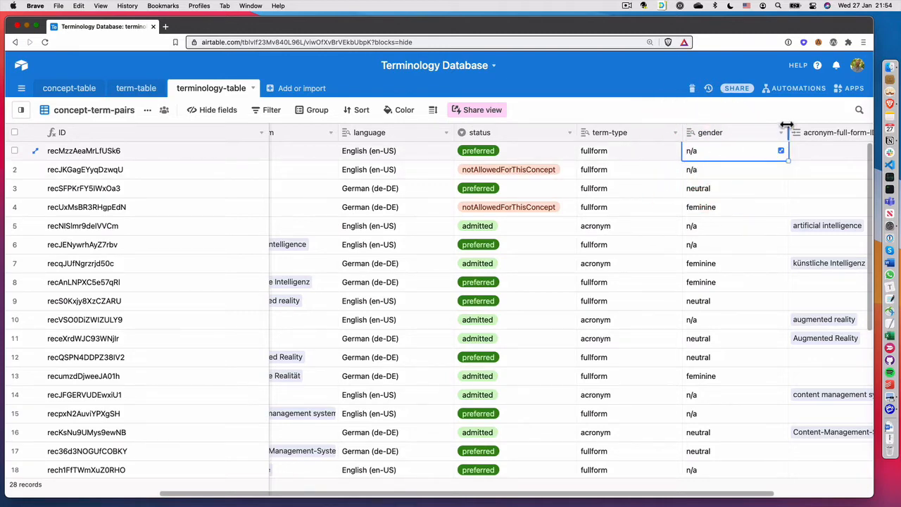
{"action": "scroll", "coordinate": [607, 149], "scroll_direction": "left", "scroll_amount": 7}
{"action": "scroll", "coordinate": [606, 149], "scroll_direction": "left", "scroll_amount": 1}
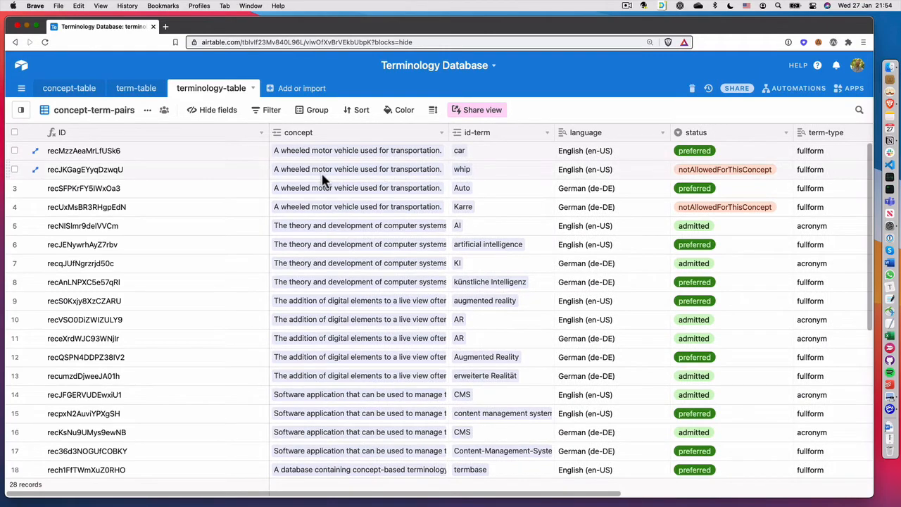
{"action": "scroll", "coordinate": [325, 201], "scroll_direction": "down", "scroll_amount": 10}
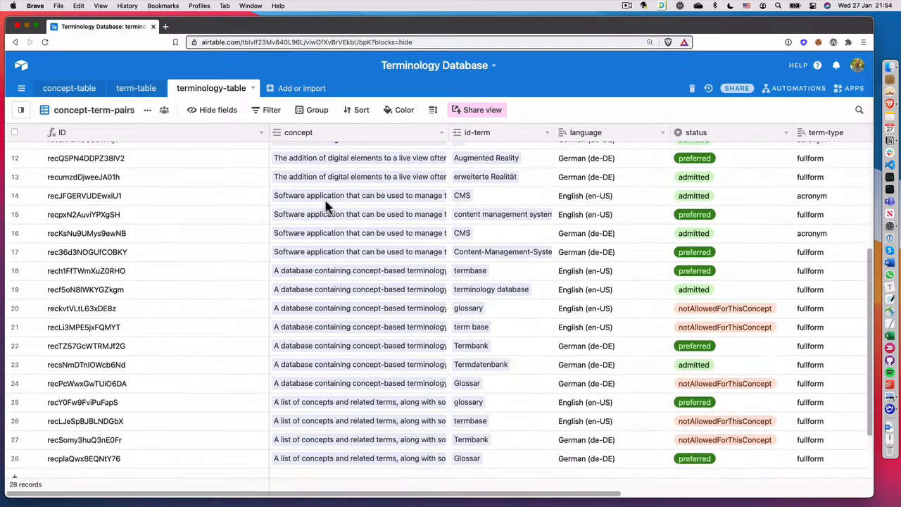
{"action": "scroll", "coordinate": [326, 206], "scroll_direction": "up", "scroll_amount": 10}
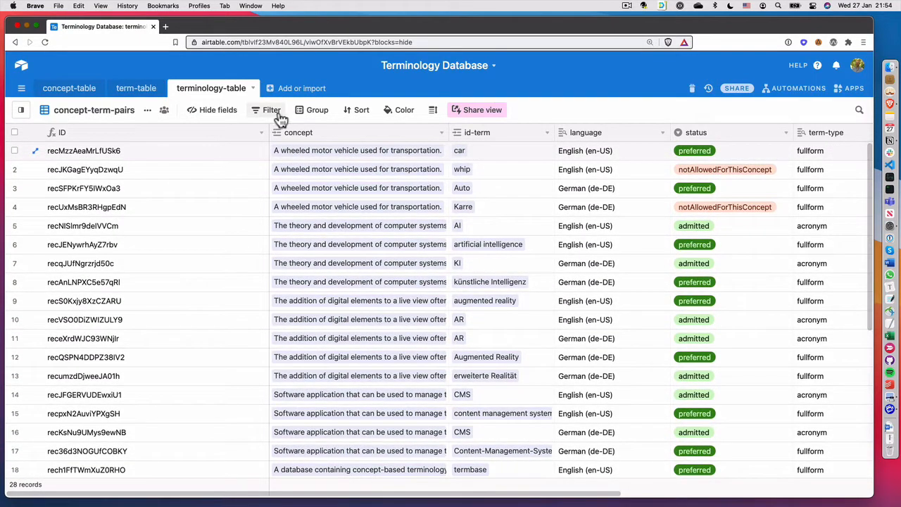
Step: Group the concept-term-pairs view by the concept field
{"action": "left_click", "coordinate": [303, 118]}
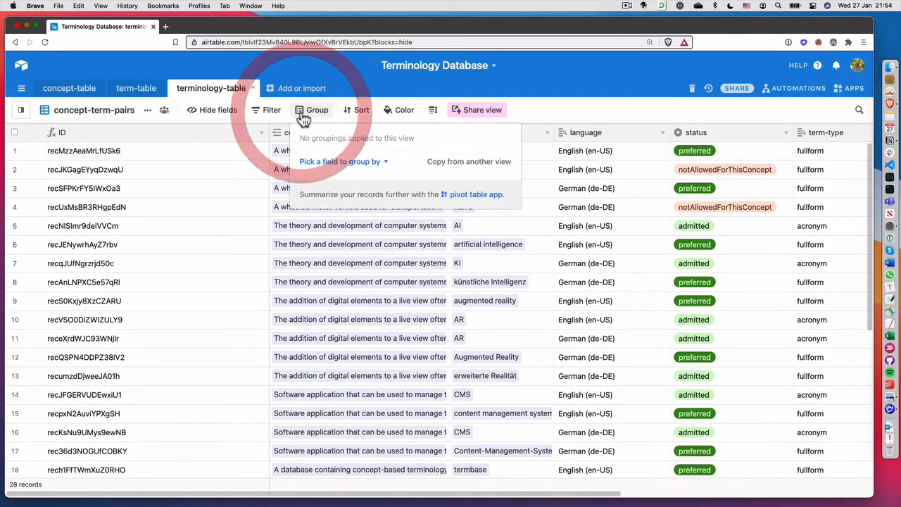
{"action": "left_click", "coordinate": [299, 121]}
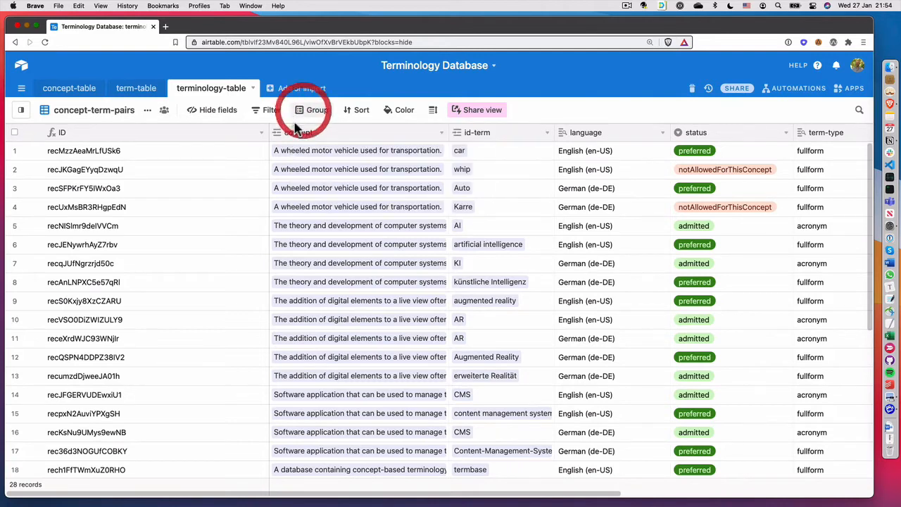
{"action": "left_click", "coordinate": [442, 133]}
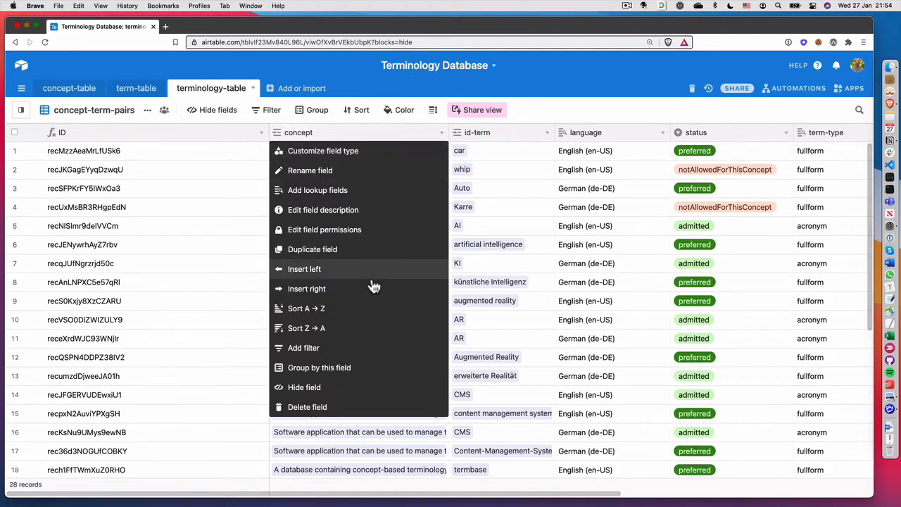
{"action": "left_click", "coordinate": [309, 369]}
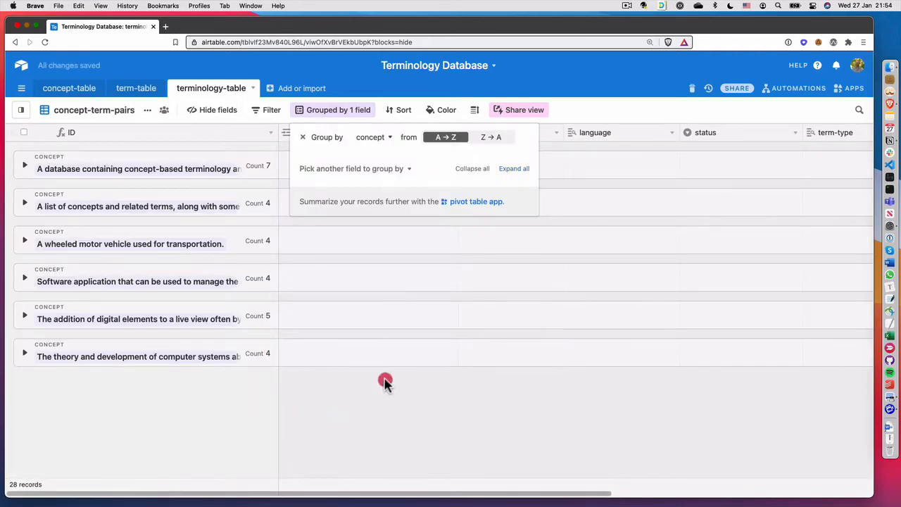
{"action": "left_click", "coordinate": [384, 380]}
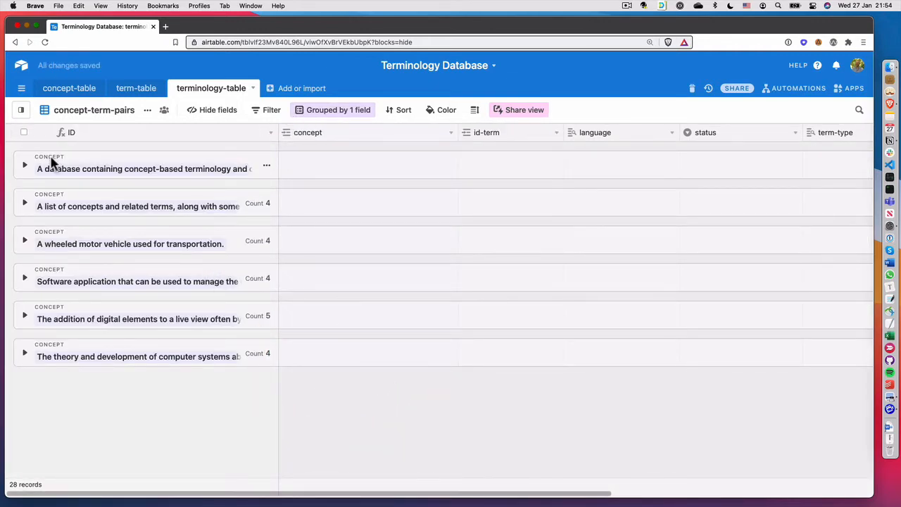
Step: Add the language field as a second grouping level under concept
{"action": "left_click", "coordinate": [672, 134]}
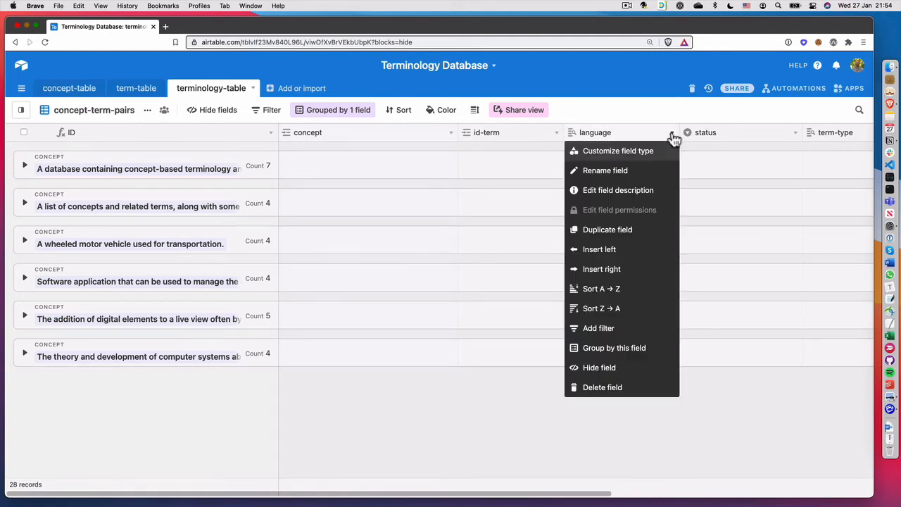
{"action": "left_click", "coordinate": [614, 347]}
{"action": "left_click", "coordinate": [491, 415]}
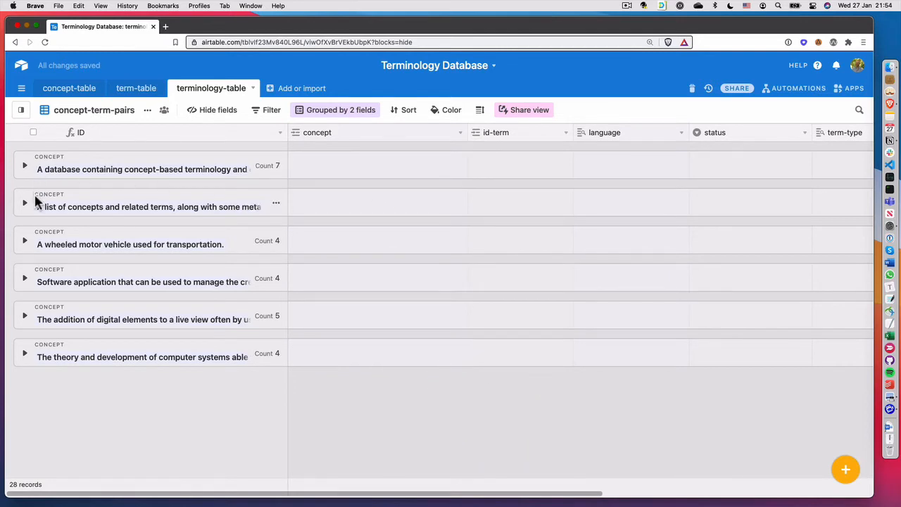
Step: Expand the "A wheeled motor vehicle used for transportation." concept group and its English (en-US) and German (de-DE) subgroups
{"action": "left_click", "coordinate": [25, 243]}
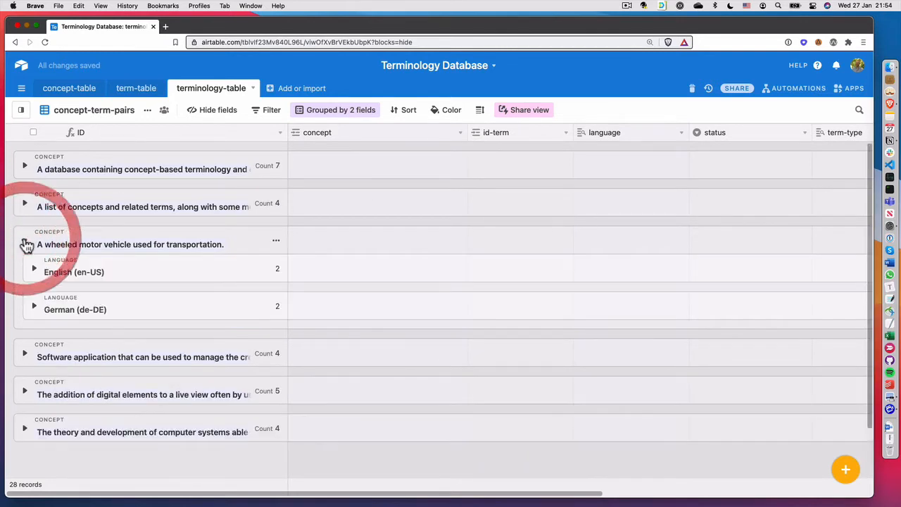
{"action": "left_click", "coordinate": [34, 271]}
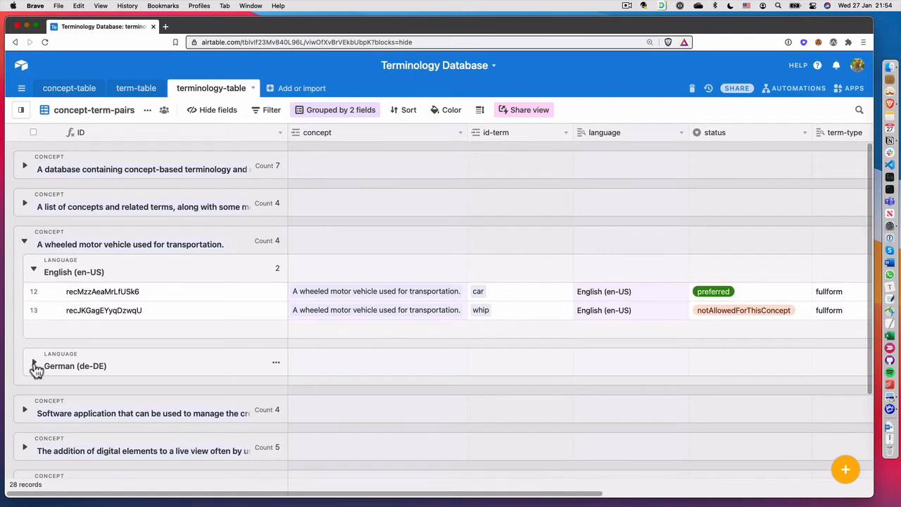
{"action": "left_click", "coordinate": [34, 364]}
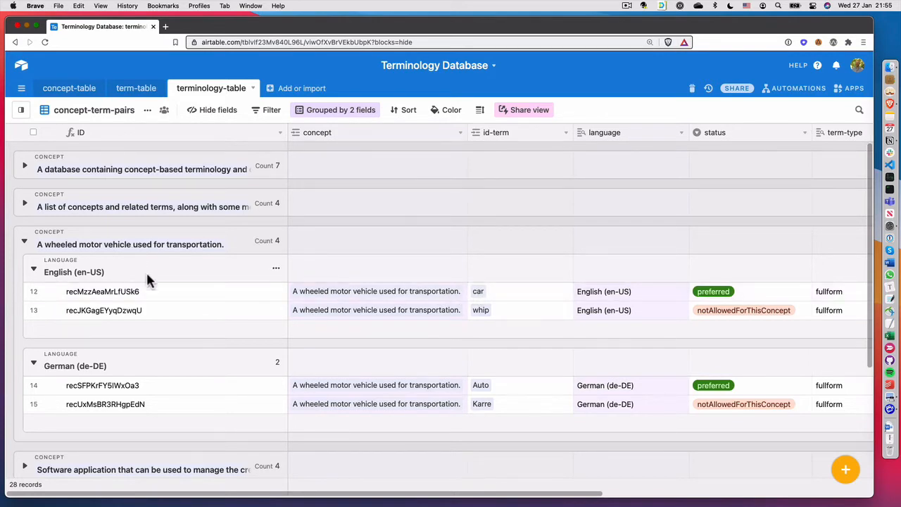
Step: Open the expanded record of the English term "car" and review all its fields
{"action": "left_click", "coordinate": [54, 291]}
{"action": "scroll", "coordinate": [266, 322], "scroll_direction": "down", "scroll_amount": 5}
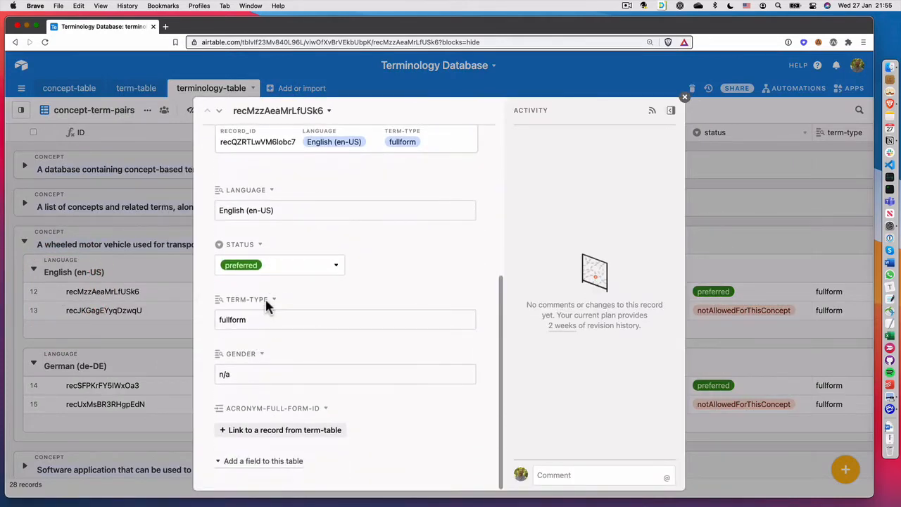
{"action": "scroll", "coordinate": [266, 307], "scroll_direction": "up", "scroll_amount": 4}
{"action": "scroll", "coordinate": [267, 306], "scroll_direction": "up", "scroll_amount": 3}
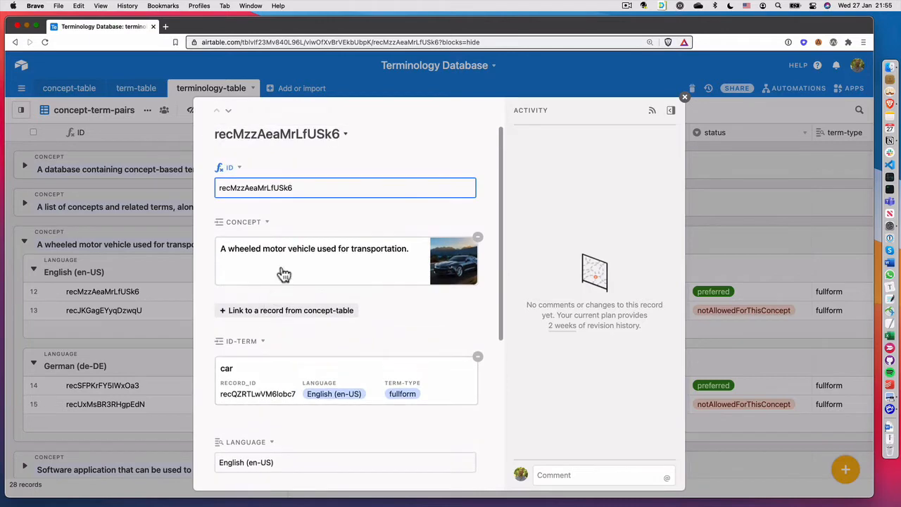
Step: Open the linked concept record, inspect its definition and attached image, and close both expanded records
{"action": "left_click", "coordinate": [282, 262]}
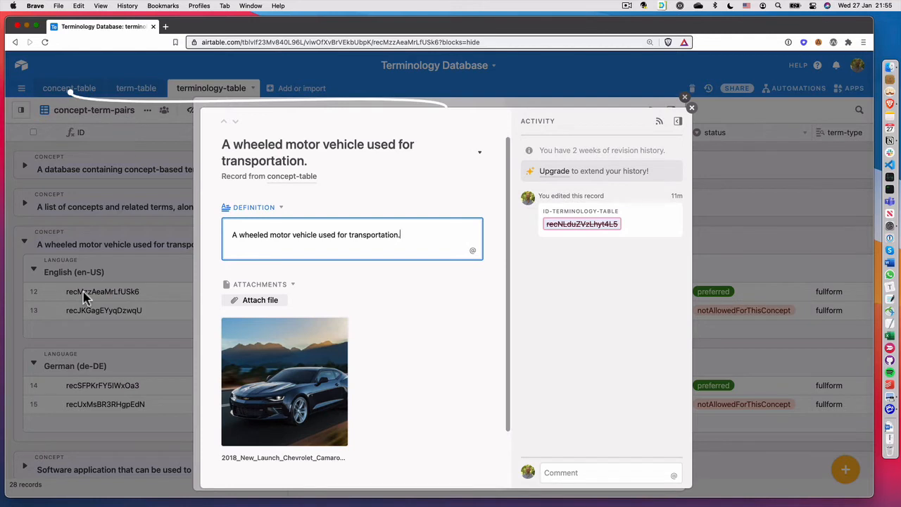
{"action": "left_click_drag", "start_coordinate": [239, 235], "coordinate": [396, 234]}
{"action": "left_click", "coordinate": [396, 234]}
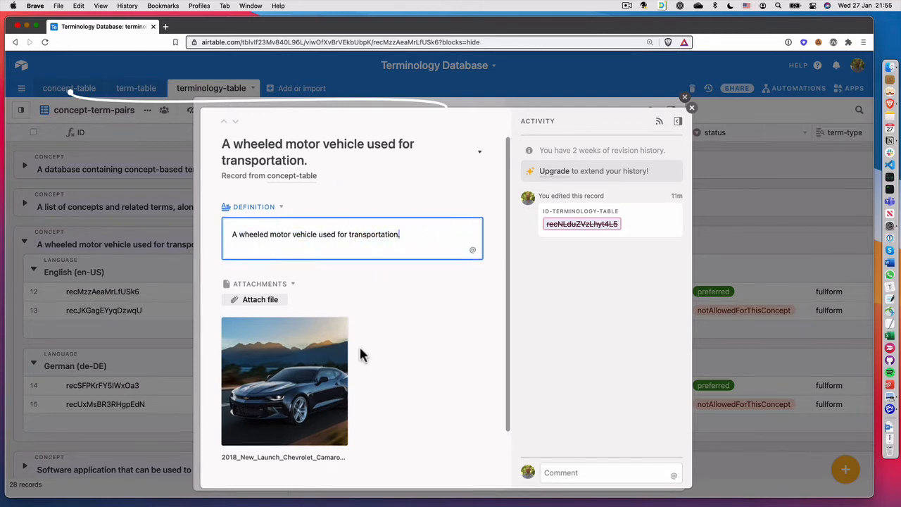
{"action": "scroll", "coordinate": [317, 324], "scroll_direction": "down", "scroll_amount": 2}
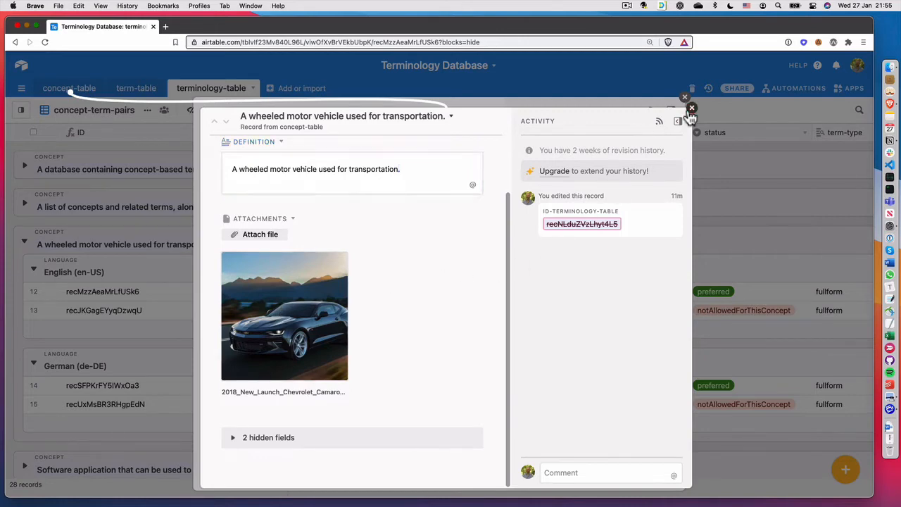
{"action": "left_click", "coordinate": [685, 98]}
{"action": "left_click", "coordinate": [685, 99]}
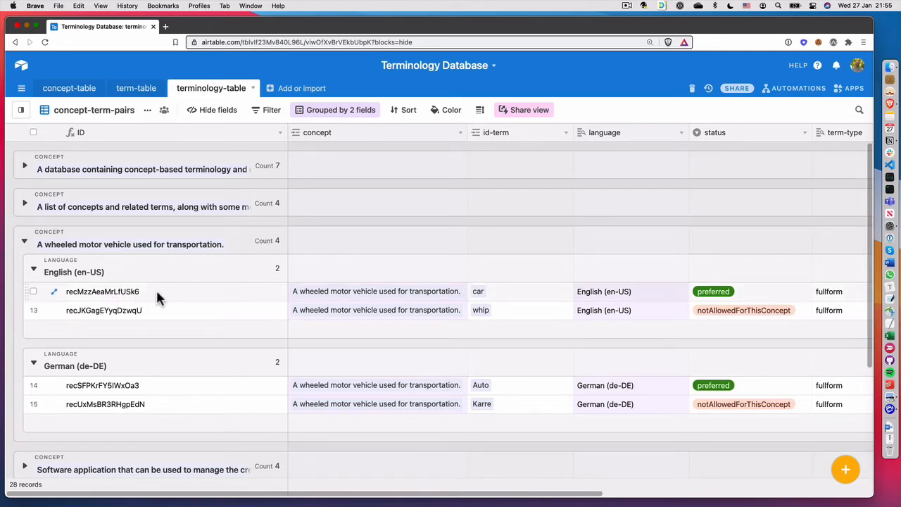
Step: Hide the concept field in the grouped concept-term-pairs view
{"action": "scroll", "coordinate": [399, 373], "scroll_direction": "down", "scroll_amount": 3}
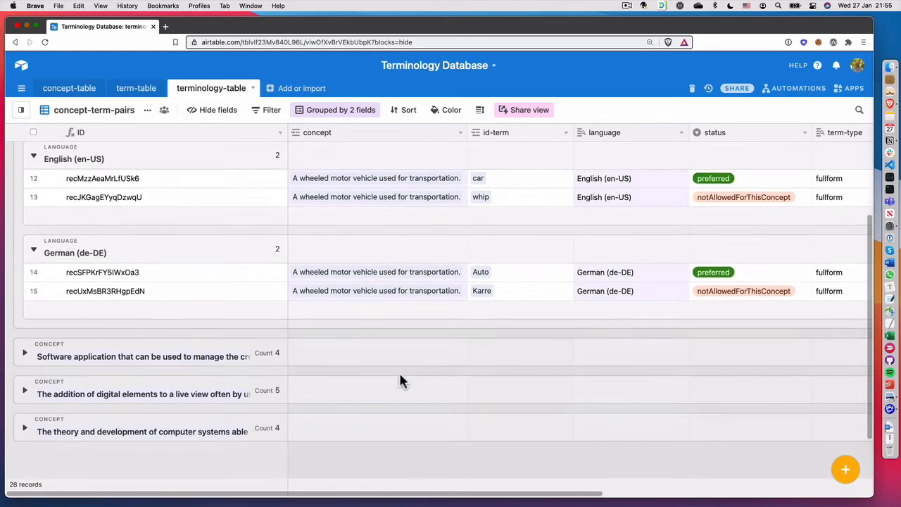
{"action": "scroll", "coordinate": [422, 211], "scroll_direction": "up", "scroll_amount": 2}
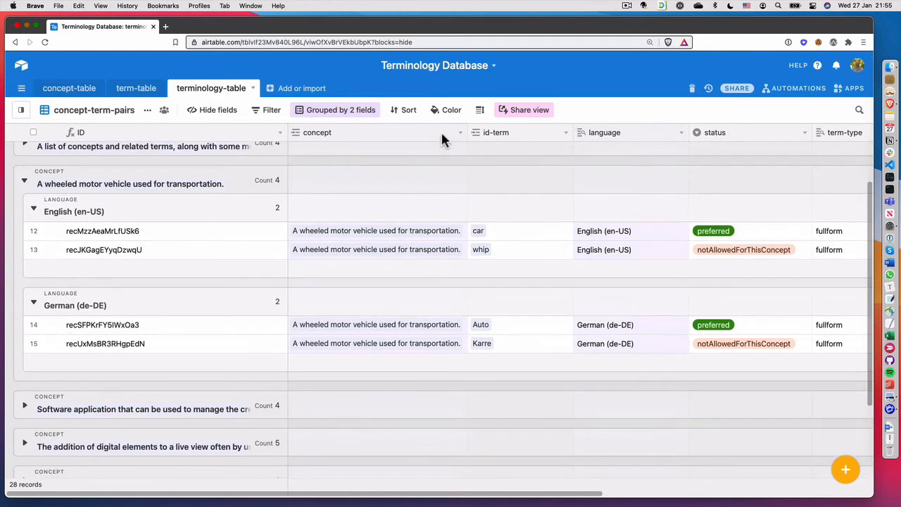
{"action": "left_click", "coordinate": [440, 130]}
{"action": "left_click", "coordinate": [460, 134]}
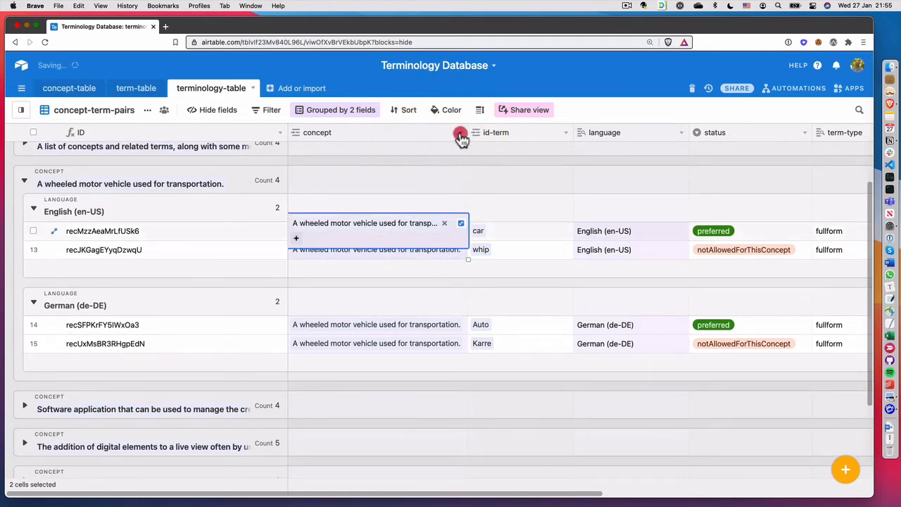
{"action": "left_click", "coordinate": [363, 386]}
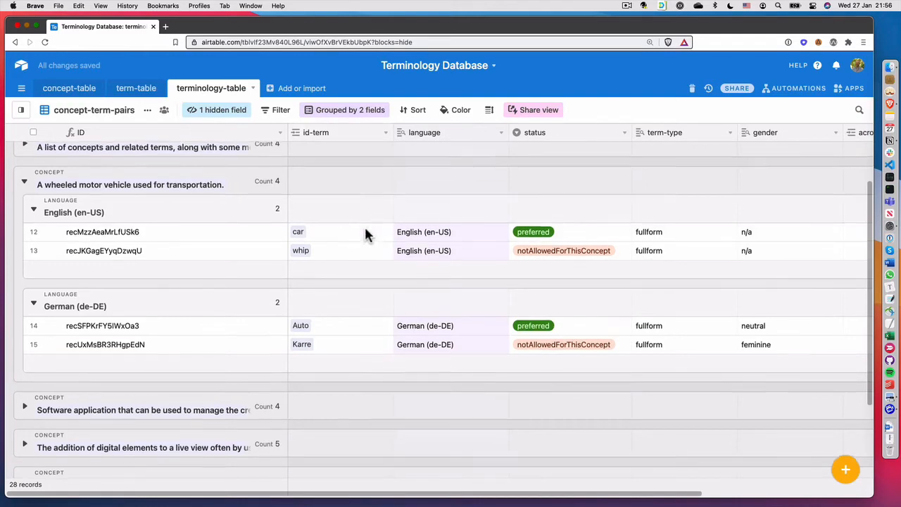
{"action": "scroll", "coordinate": [365, 235], "scroll_direction": "up", "scroll_amount": 2}
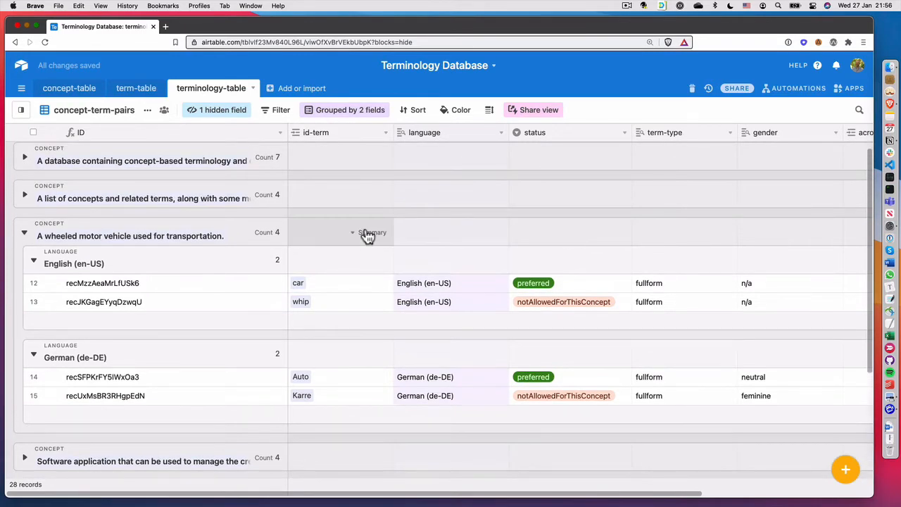
{"action": "right_click", "coordinate": [77, 190]}
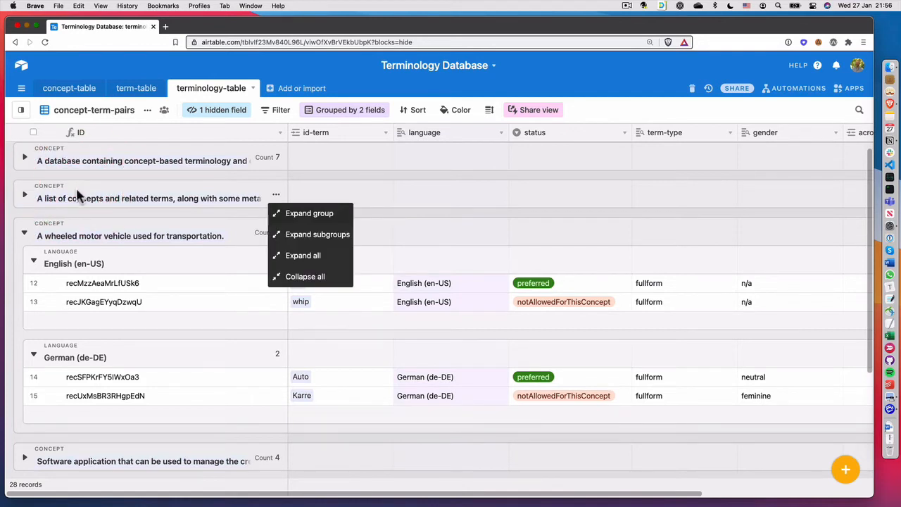
{"action": "left_click", "coordinate": [640, 77]}
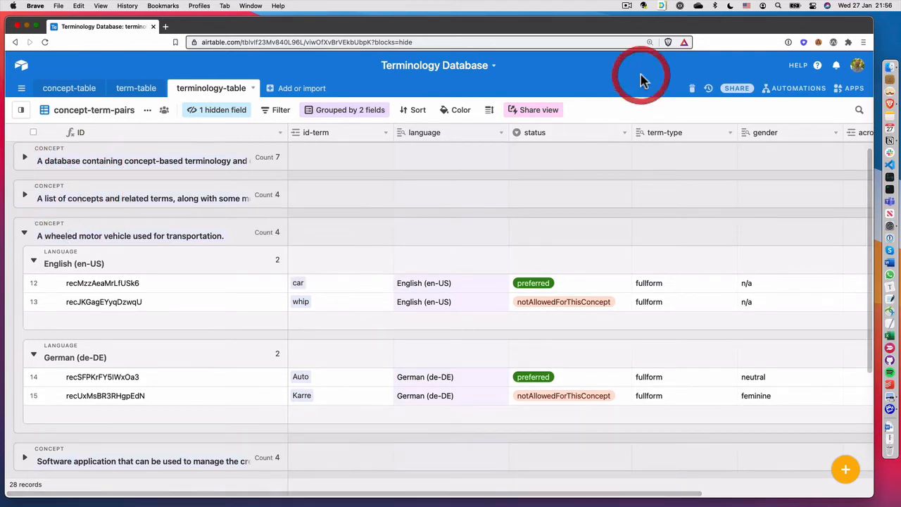
Step: Search the concept-term-pairs view for "car"
{"action": "left_click", "coordinate": [859, 114]}
{"action": "type", "text": "car"}
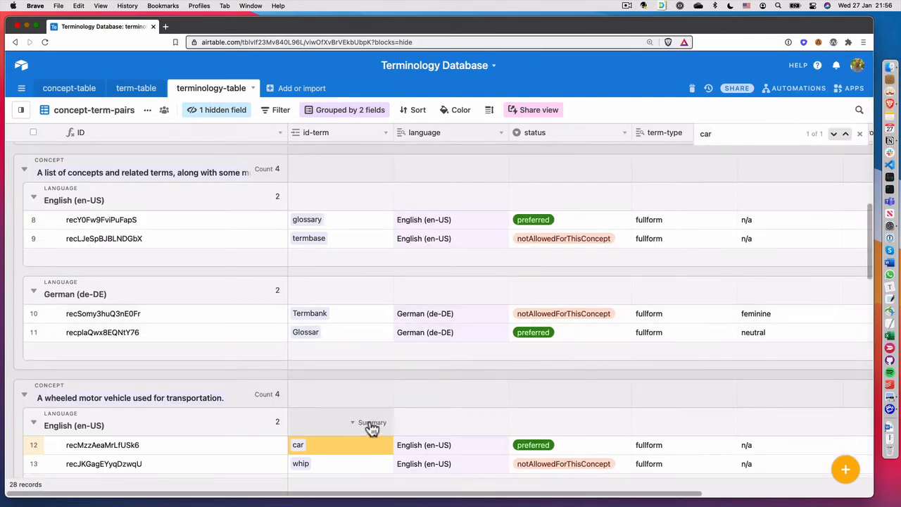
Step: Add a new record to the terminology table and look over its empty fields
{"action": "scroll", "coordinate": [353, 438], "scroll_direction": "down", "scroll_amount": 1}
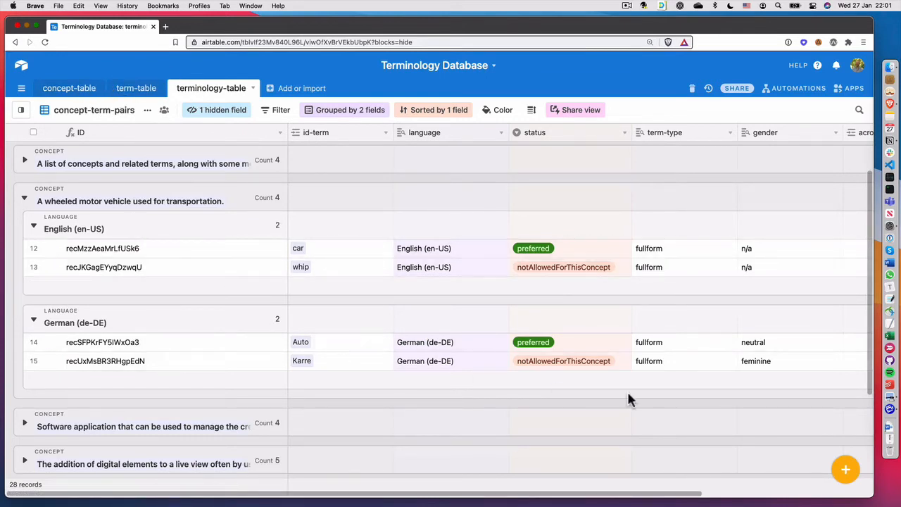
{"action": "left_click", "coordinate": [846, 471]}
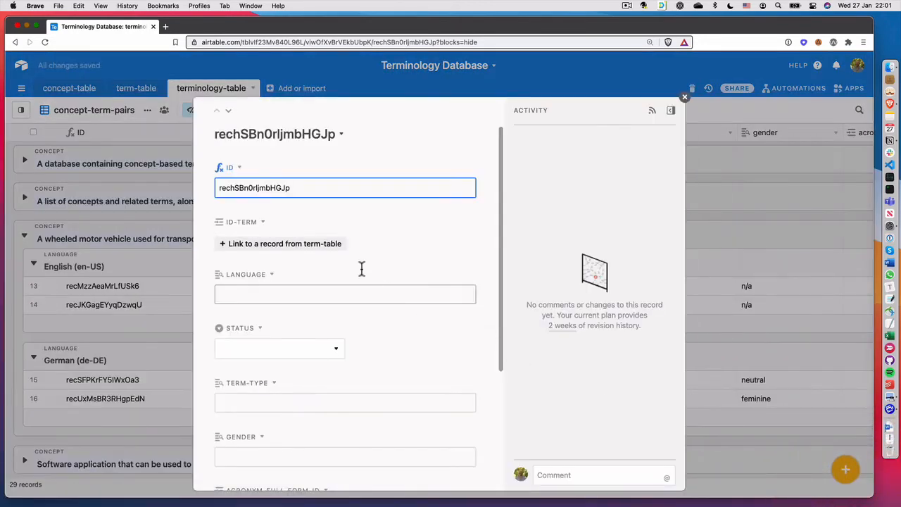
{"action": "scroll", "coordinate": [362, 225], "scroll_direction": "down", "scroll_amount": 2}
{"action": "scroll", "coordinate": [362, 226], "scroll_direction": "up", "scroll_amount": 2}
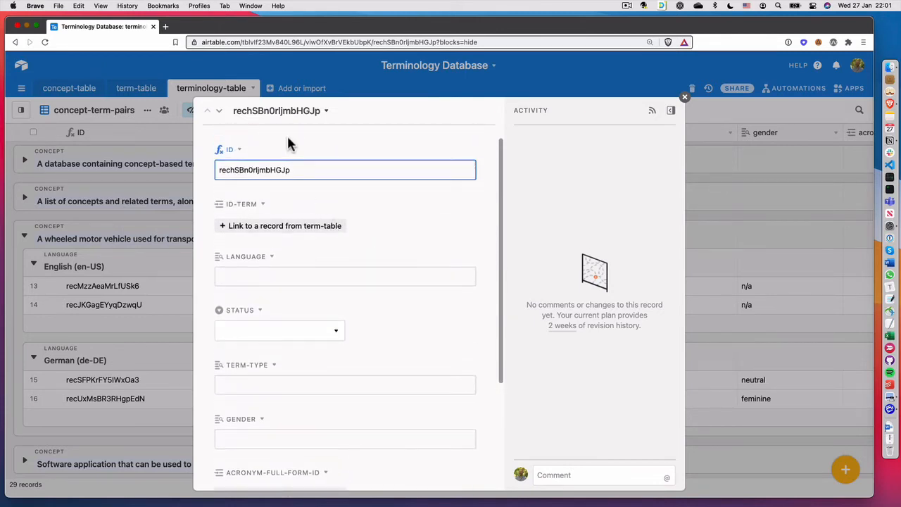
Step: Search the existing term-table records for "autom" from the new pair's id-term field
{"action": "left_click", "coordinate": [278, 230]}
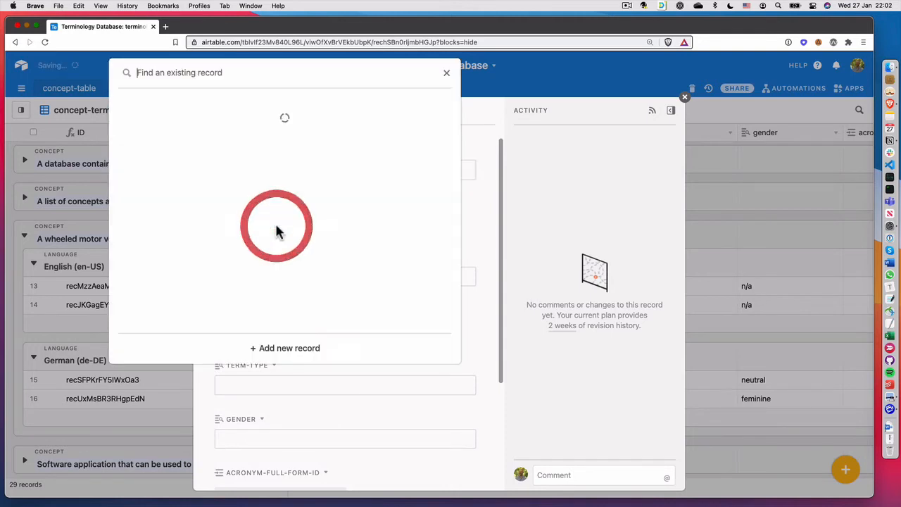
{"action": "left_click", "coordinate": [214, 74]}
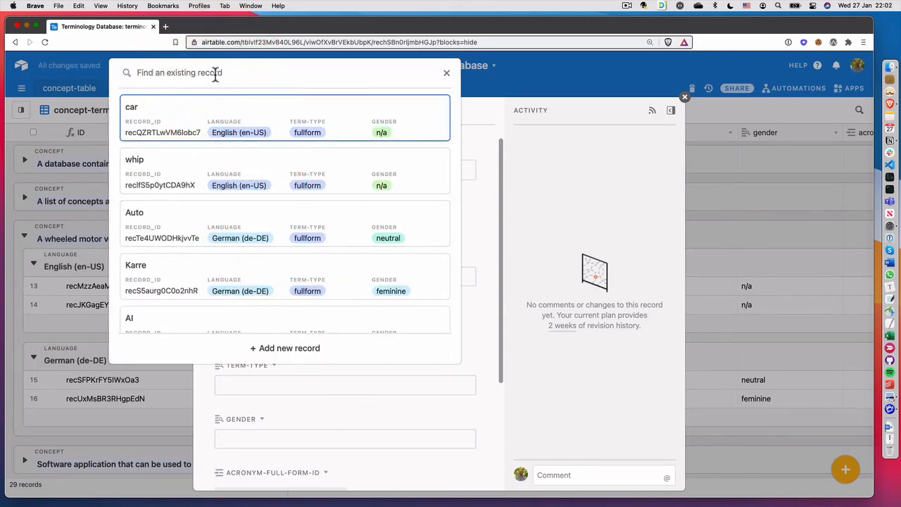
{"action": "type", "text": "autom"}
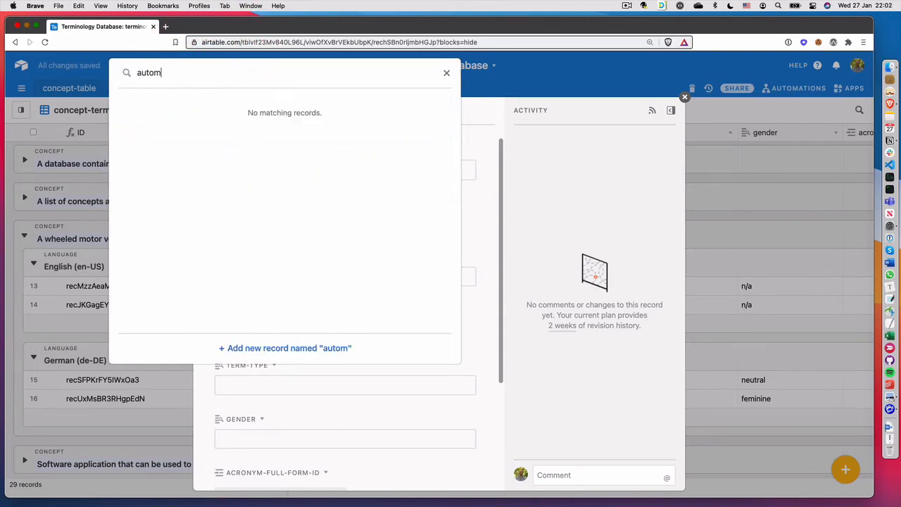
Step: Clear the term search and create a new linked term-table record with the term "automobile"
{"action": "key", "text": "BackSpace"}
{"action": "key", "text": "BackSpace"}
{"action": "key", "text": "BackSpace"}
{"action": "key", "text": "BackSpace"}
{"action": "key", "text": "BackSpace"}
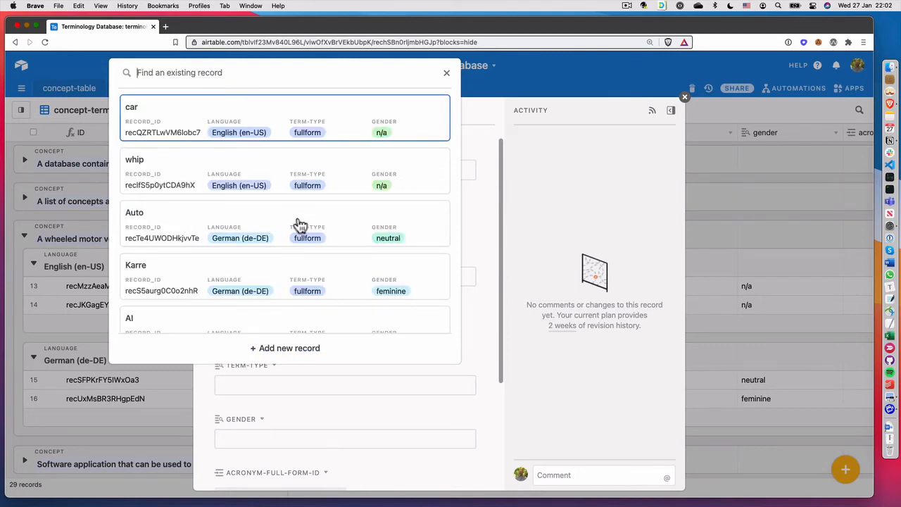
{"action": "left_click", "coordinate": [286, 350]}
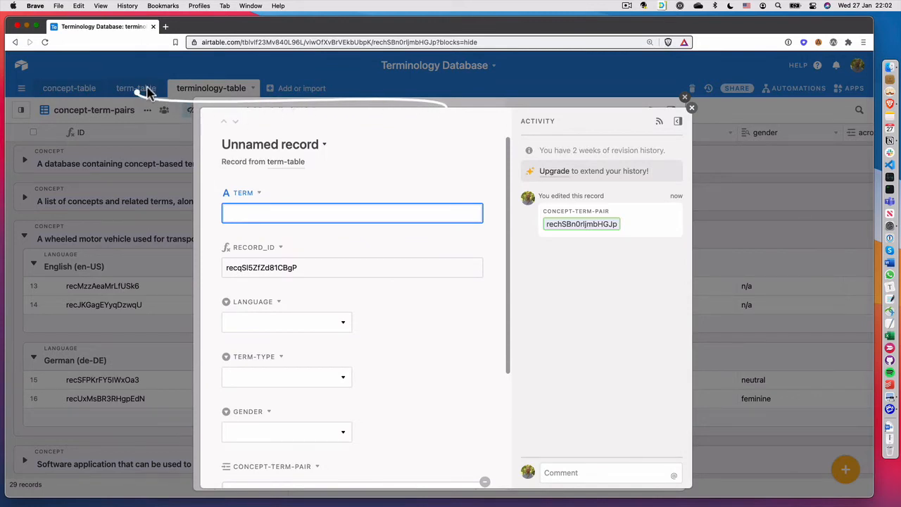
{"action": "left_click", "coordinate": [270, 217]}
{"action": "type", "text": "automobile"}
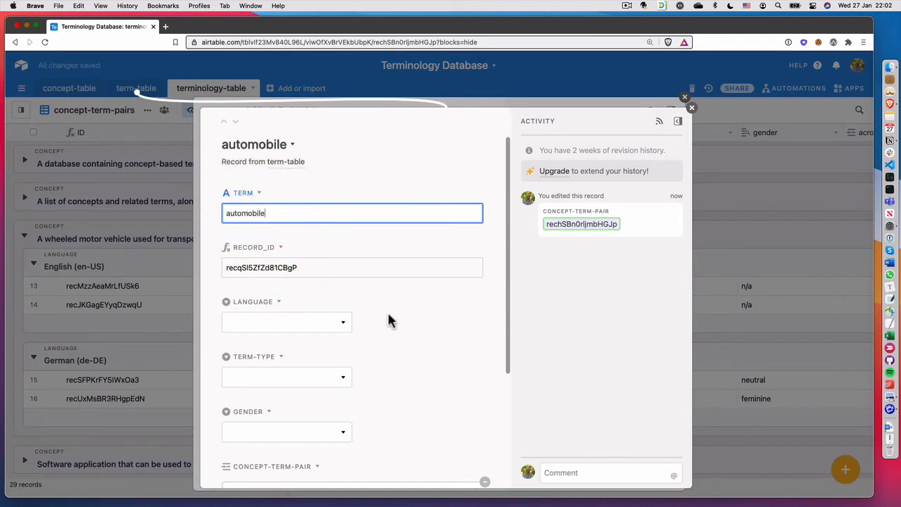
Step: Set the language of the automobile term record to English (en-US)
{"action": "scroll", "coordinate": [393, 324], "scroll_direction": "down", "scroll_amount": 2}
{"action": "left_click", "coordinate": [326, 282]}
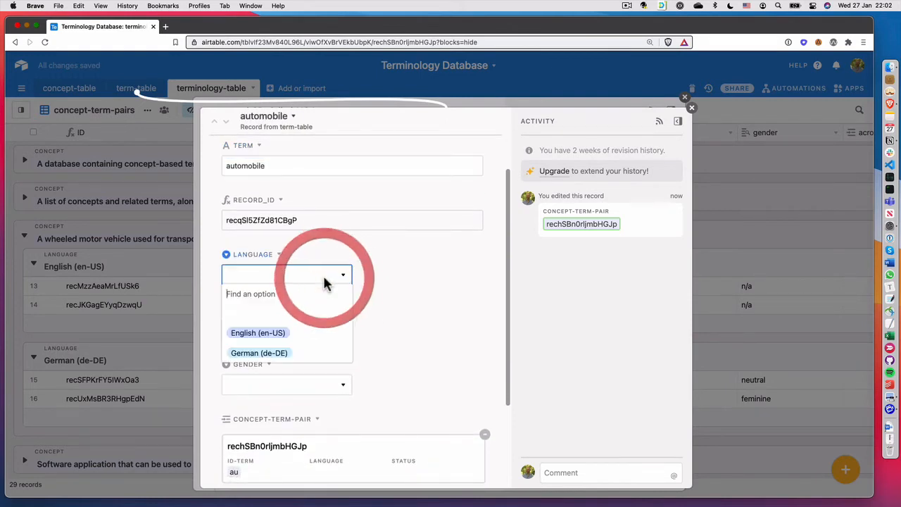
{"action": "left_click", "coordinate": [293, 329]}
{"action": "left_click", "coordinate": [414, 328]}
{"action": "scroll", "coordinate": [398, 331], "scroll_direction": "down", "scroll_amount": 2}
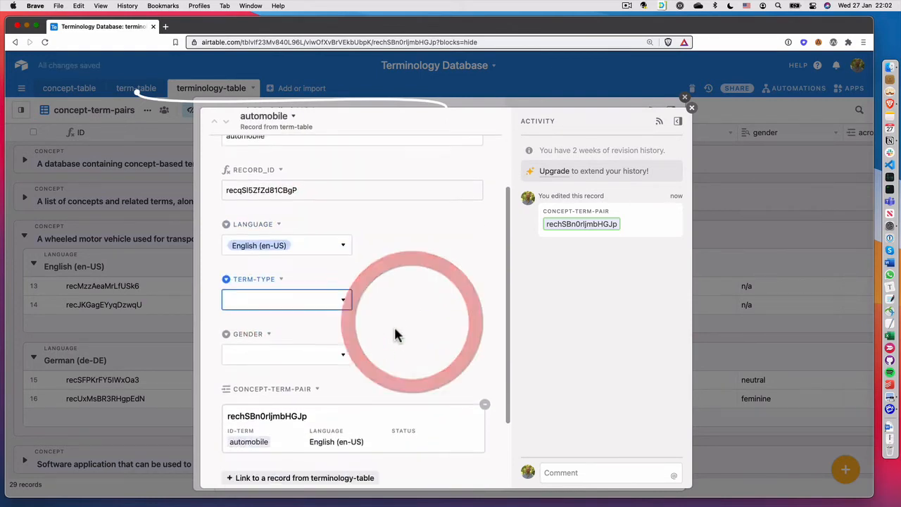
Step: Set the automobile term's term-type to fullform and gender to n/a, and close the term record
{"action": "left_click", "coordinate": [325, 285]}
{"action": "left_click", "coordinate": [282, 342]}
{"action": "scroll", "coordinate": [418, 306], "scroll_direction": "down", "scroll_amount": 3}
{"action": "left_click", "coordinate": [336, 281]}
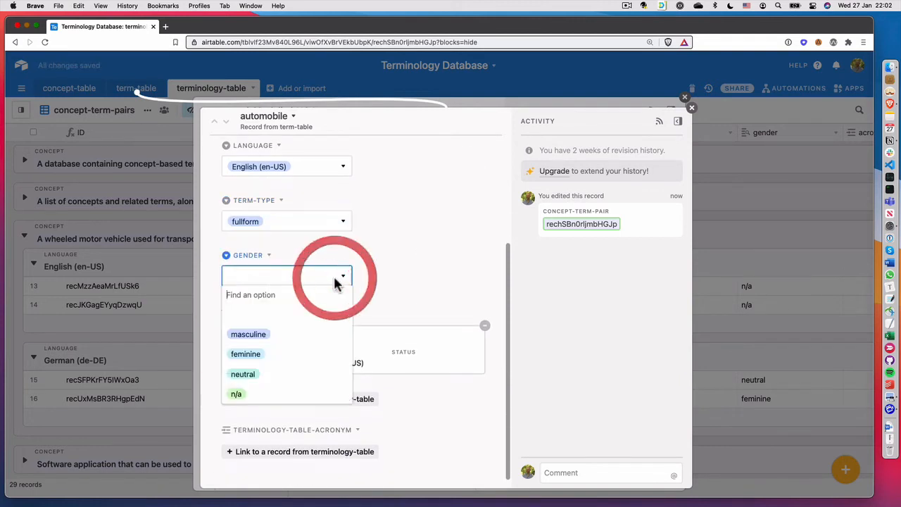
{"action": "left_click", "coordinate": [238, 393]}
{"action": "scroll", "coordinate": [406, 272], "scroll_direction": "down", "scroll_amount": 1}
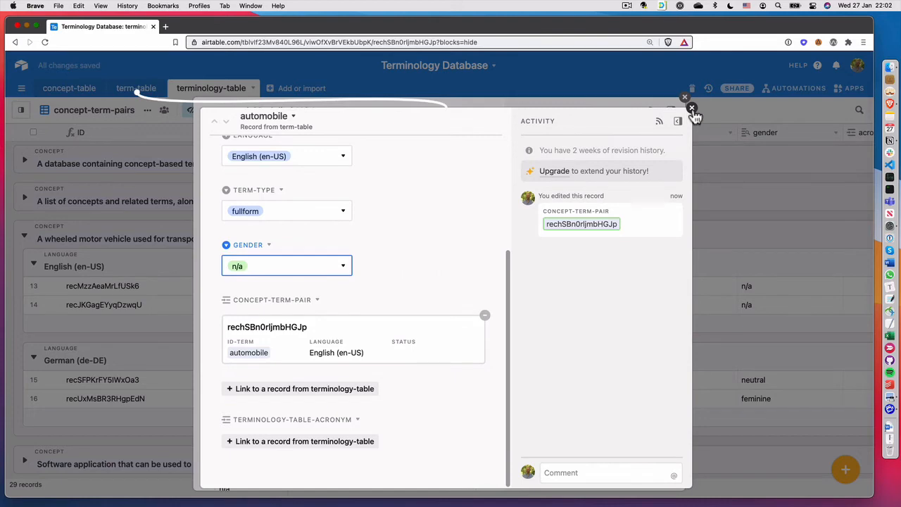
{"action": "left_click", "coordinate": [692, 110]}
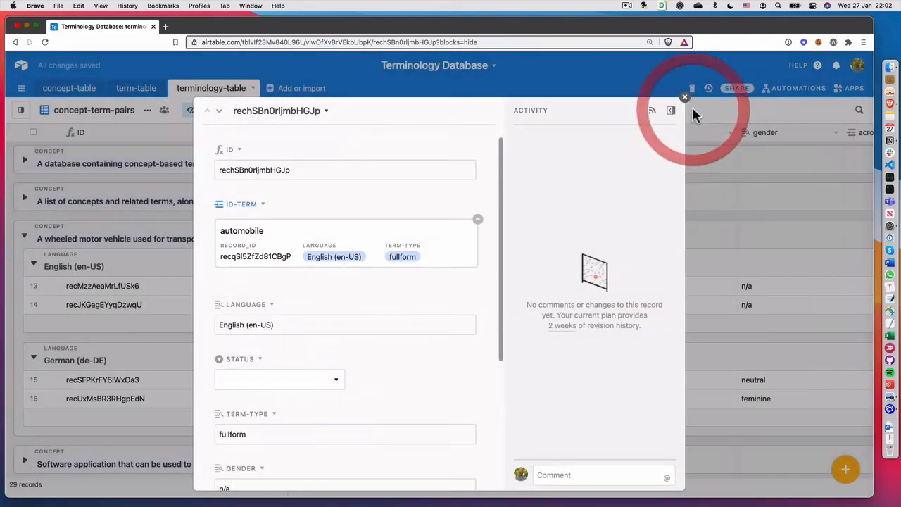
Step: Reopen the linked automobile term record to review its fields, and close it again
{"action": "left_click", "coordinate": [283, 241]}
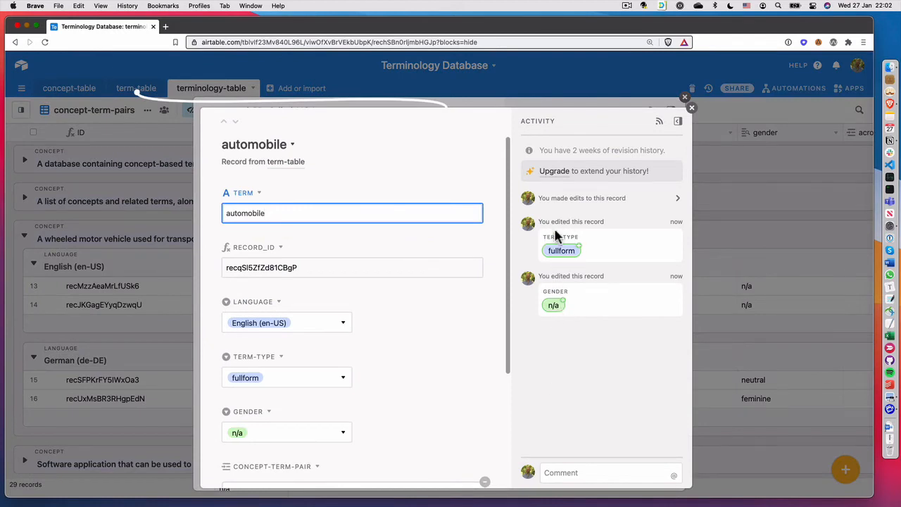
{"action": "left_click", "coordinate": [692, 110]}
Step: Search the concepts for "wheeled" and link the pair to "A wheeled motor vehicle used for transportation."
{"action": "scroll", "coordinate": [355, 299], "scroll_direction": "down", "scroll_amount": 2}
{"action": "scroll", "coordinate": [357, 300], "scroll_direction": "down", "scroll_amount": 4}
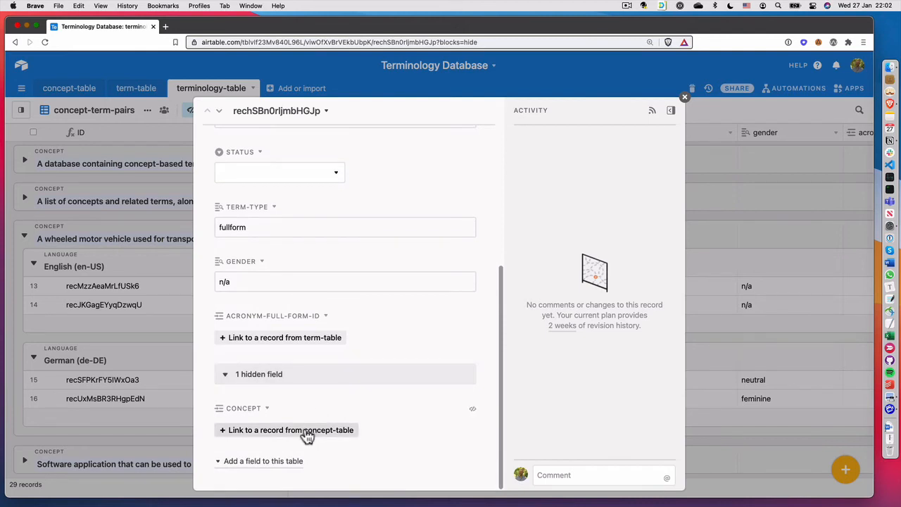
{"action": "left_click", "coordinate": [308, 437]}
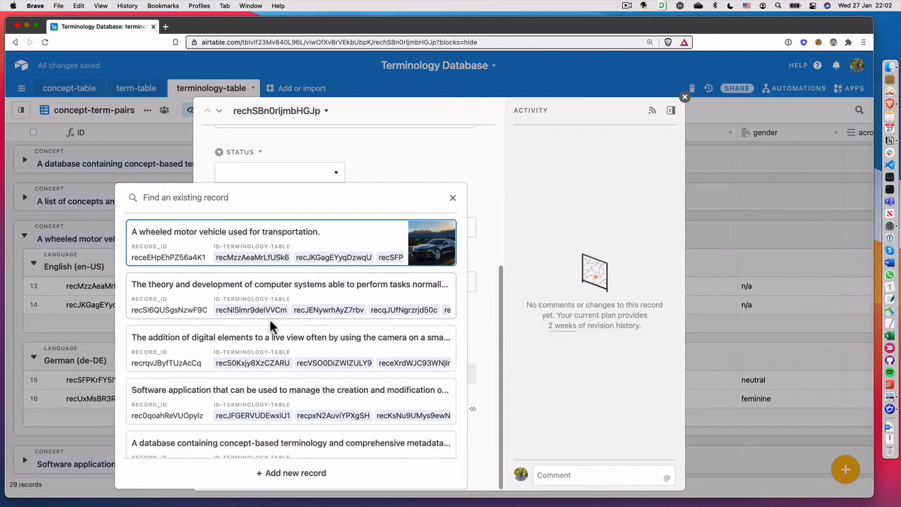
{"action": "scroll", "coordinate": [217, 346], "scroll_direction": "down", "scroll_amount": 2}
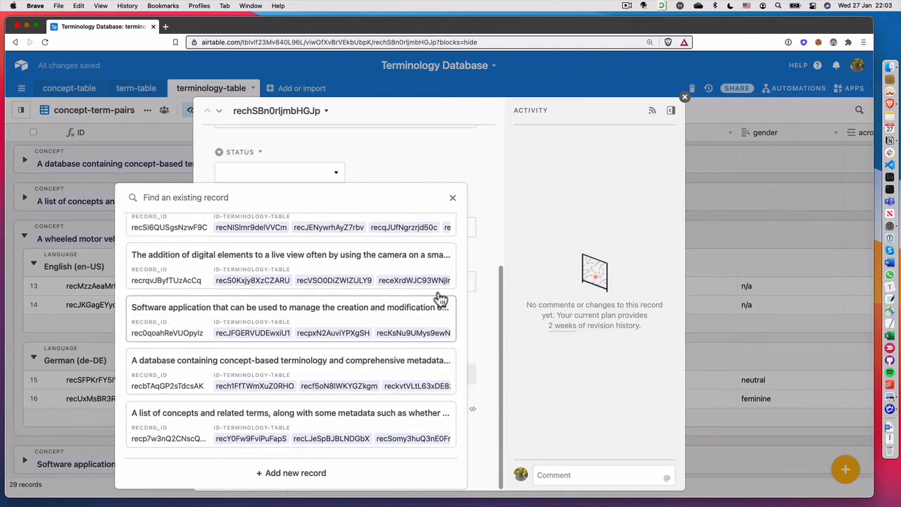
{"action": "scroll", "coordinate": [352, 330], "scroll_direction": "up", "scroll_amount": 2}
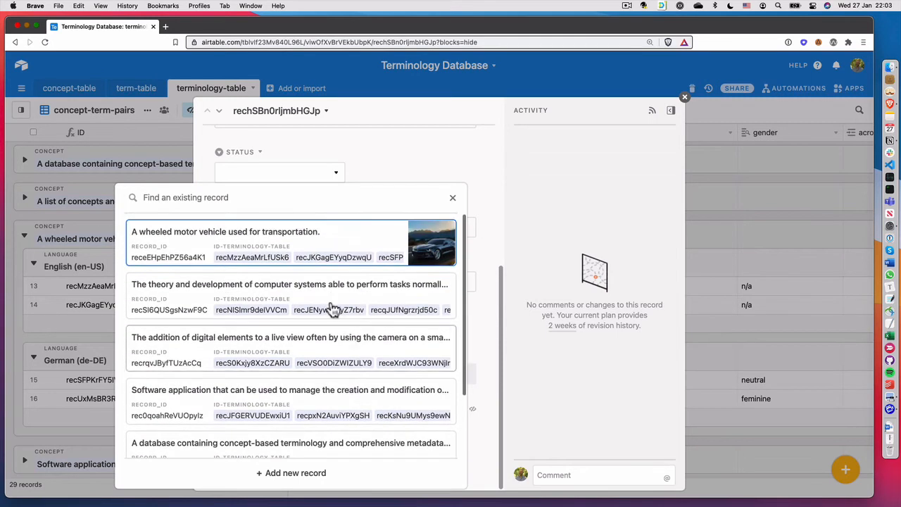
{"action": "left_click", "coordinate": [266, 202]}
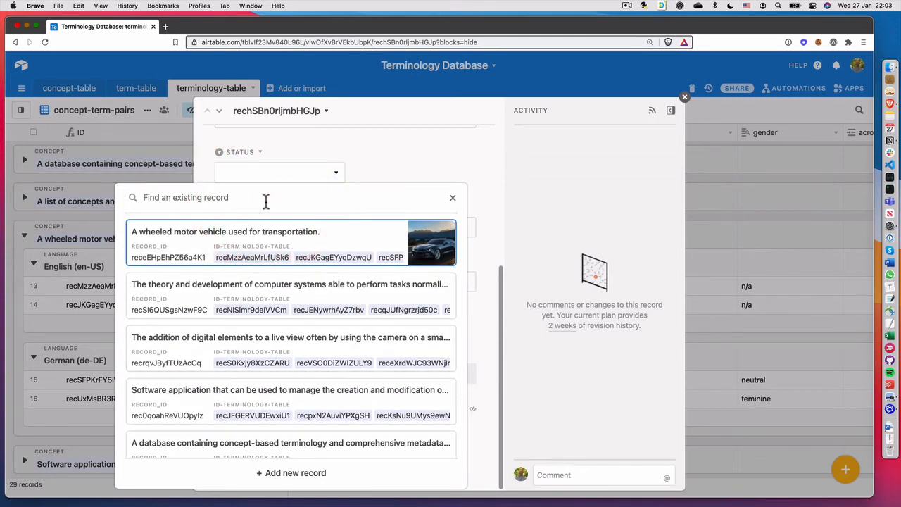
{"action": "type", "text": "whel"}
{"action": "key", "text": "BackSpace"}
{"action": "type", "text": "eeled"}
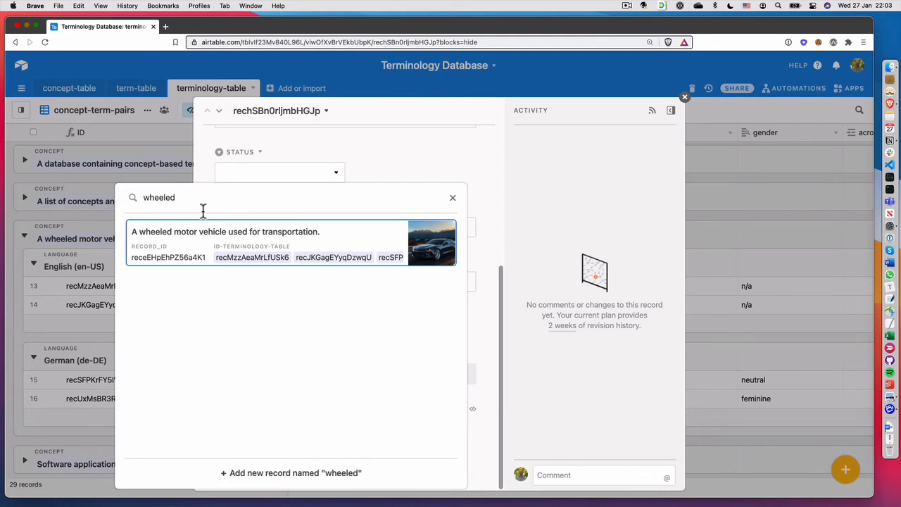
{"action": "left_click", "coordinate": [284, 235]}
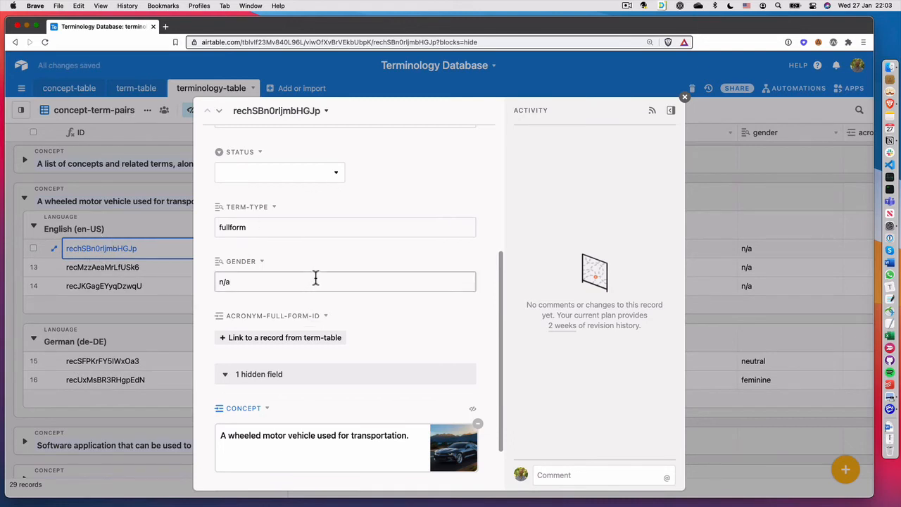
Step: Set the automobile pair's status to admitted and close the record
{"action": "scroll", "coordinate": [291, 303], "scroll_direction": "down", "scroll_amount": 2}
{"action": "scroll", "coordinate": [292, 306], "scroll_direction": "up", "scroll_amount": 3}
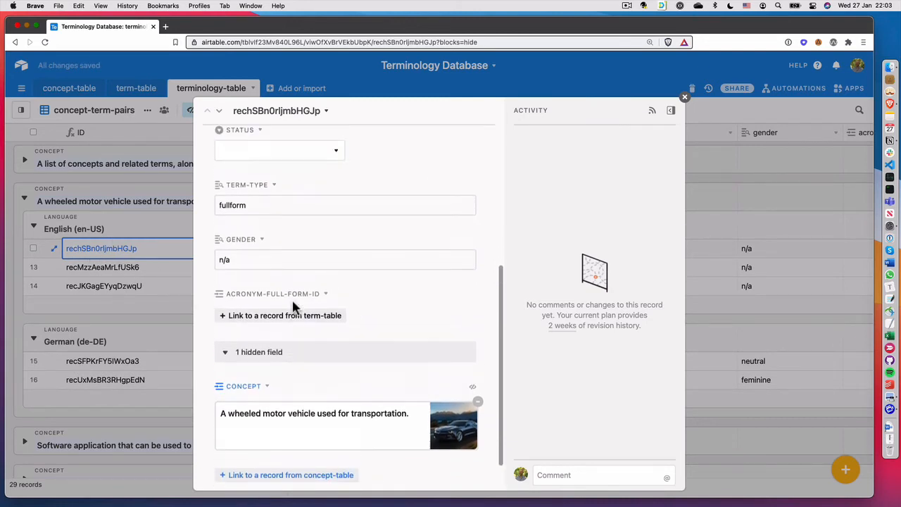
{"action": "left_click", "coordinate": [296, 221]}
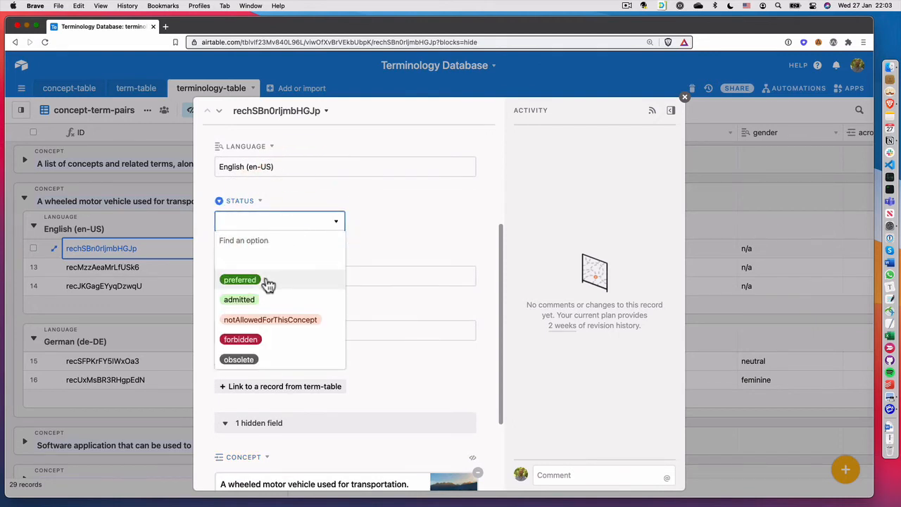
{"action": "left_click", "coordinate": [264, 301]}
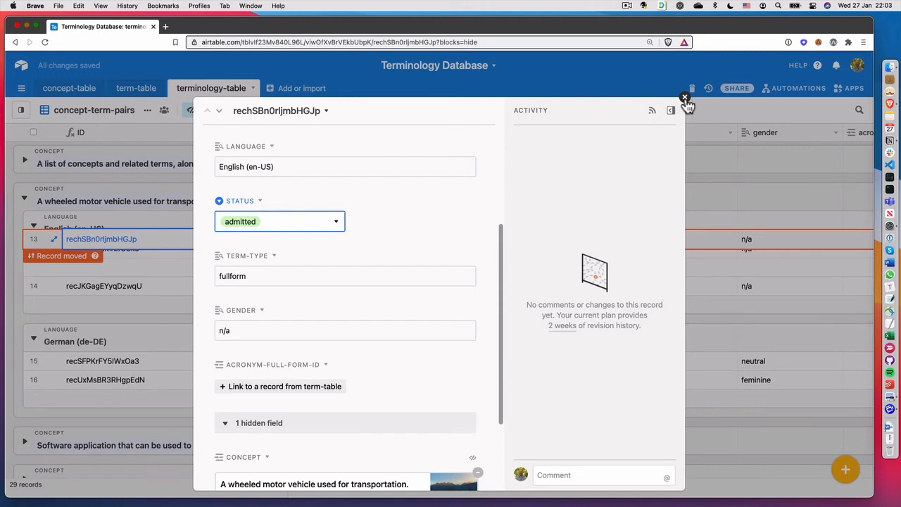
{"action": "left_click", "coordinate": [685, 98]}
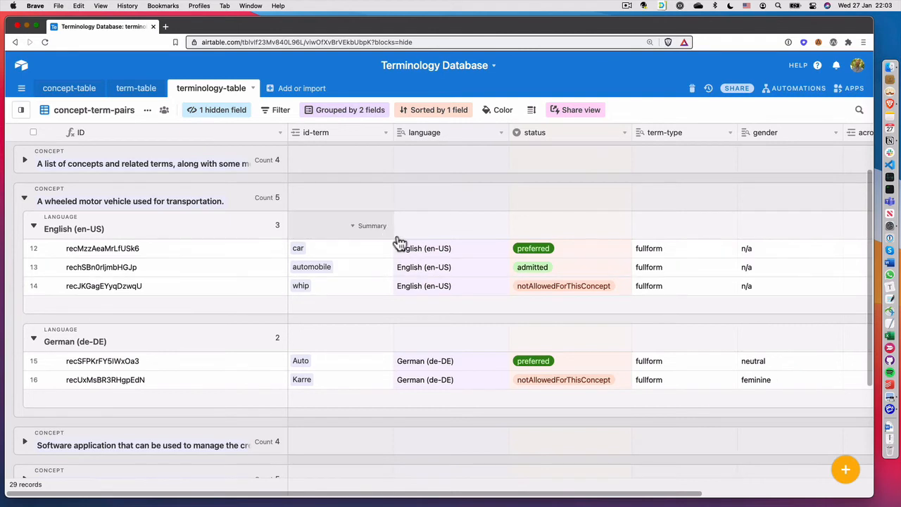
Step: Examine the view's sort settings for the status field and the resulting order of the vehicle terms
{"action": "scroll", "coordinate": [470, 267], "scroll_direction": "right", "scroll_amount": 1}
{"action": "scroll", "coordinate": [473, 273], "scroll_direction": "left", "scroll_amount": 1}
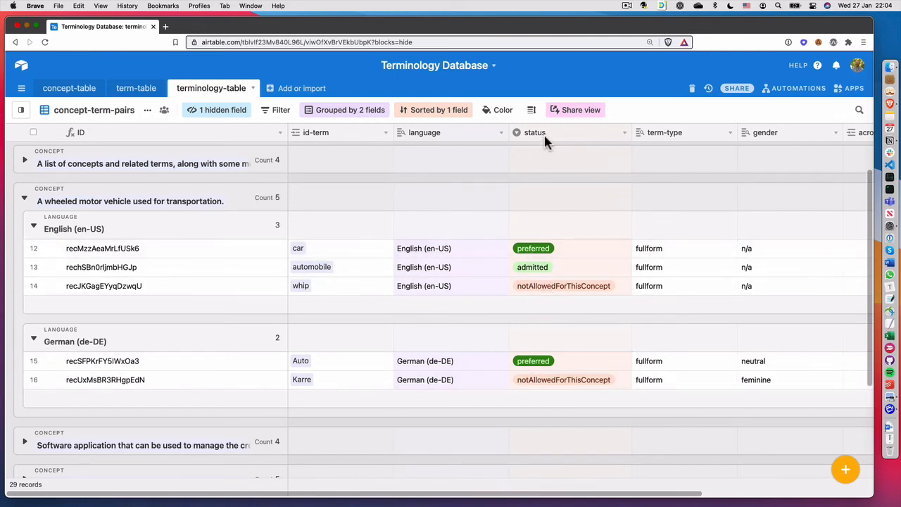
{"action": "left_click", "coordinate": [454, 111]}
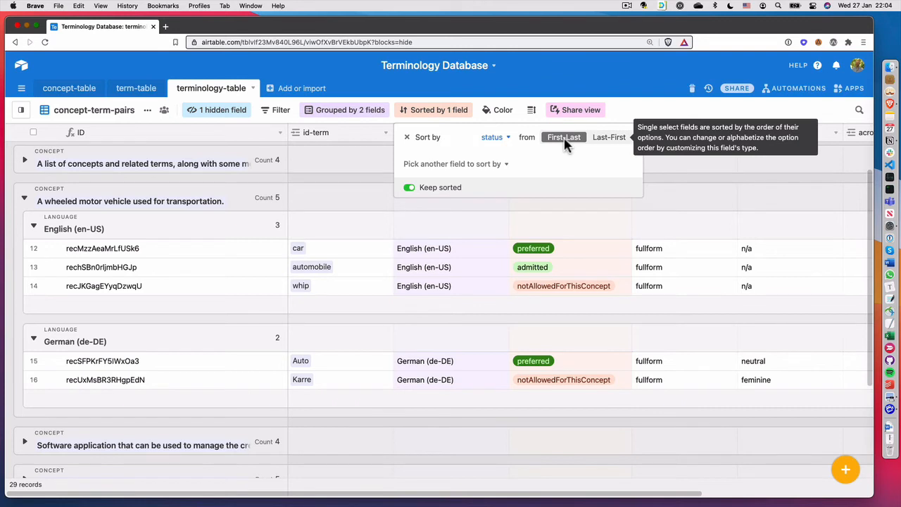
{"action": "left_click", "coordinate": [653, 173]}
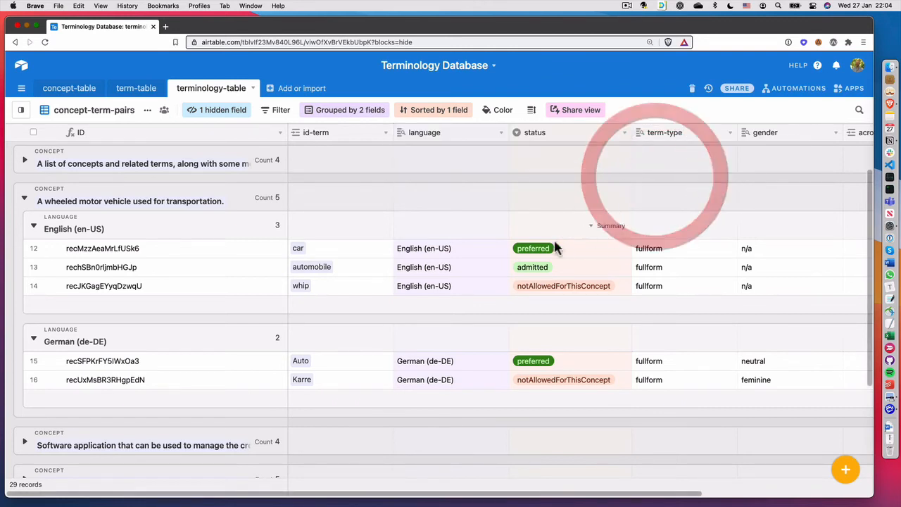
Step: Move the notAllowedForThisConcept option above admitted in the status field's options and save the change
{"action": "left_click", "coordinate": [562, 137]}
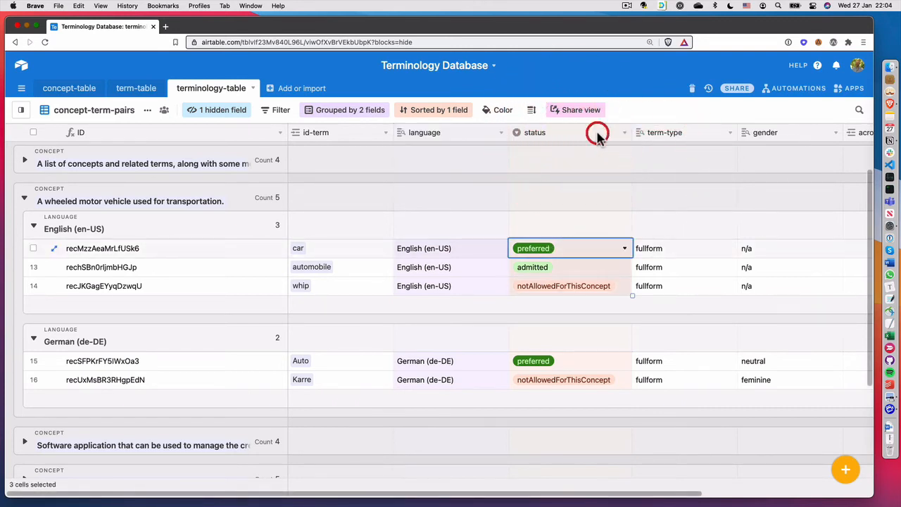
{"action": "right_click", "coordinate": [589, 134]}
{"action": "left_click", "coordinate": [591, 154]}
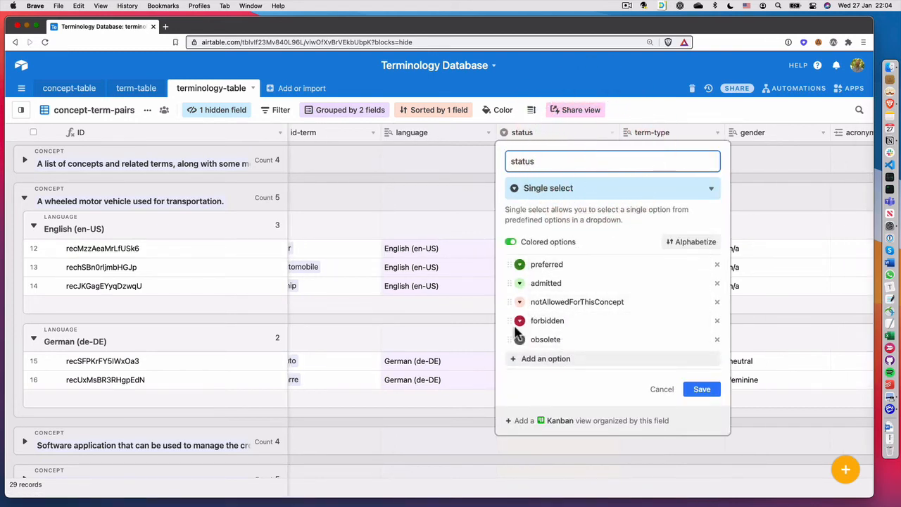
{"action": "left_click_drag", "start_coordinate": [511, 301], "coordinate": [511, 282]}
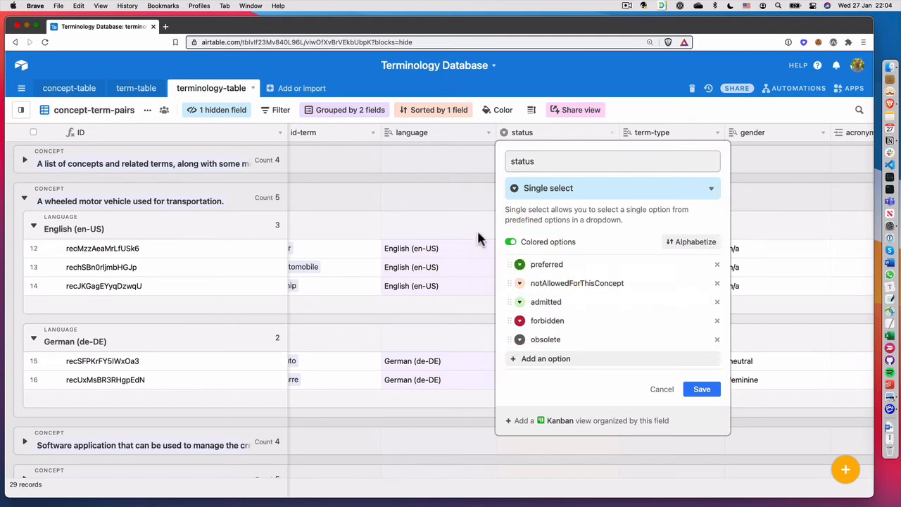
{"action": "left_click", "coordinate": [463, 185]}
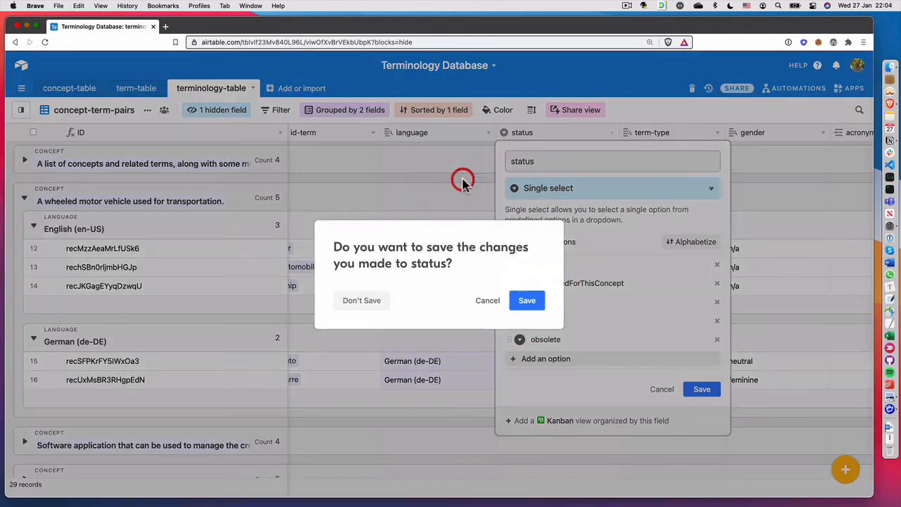
{"action": "left_click", "coordinate": [525, 300]}
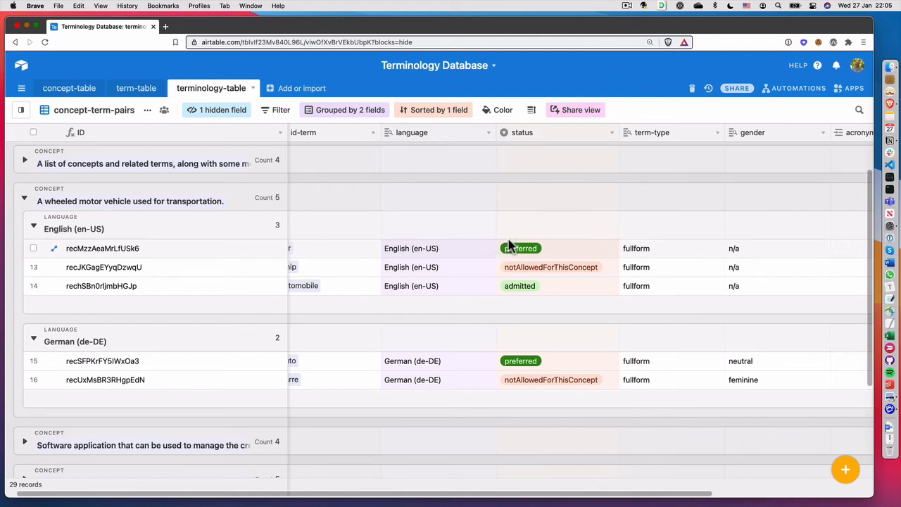
{"action": "scroll", "coordinate": [563, 264], "scroll_direction": "down", "scroll_amount": 3}
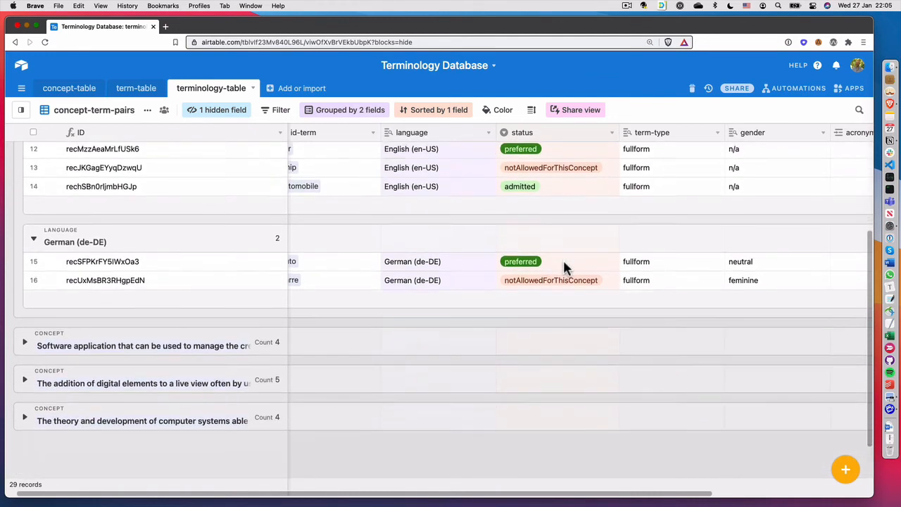
Step: Expand all concept and language groups in the concept-term-pairs view
{"action": "left_click", "coordinate": [25, 347]}
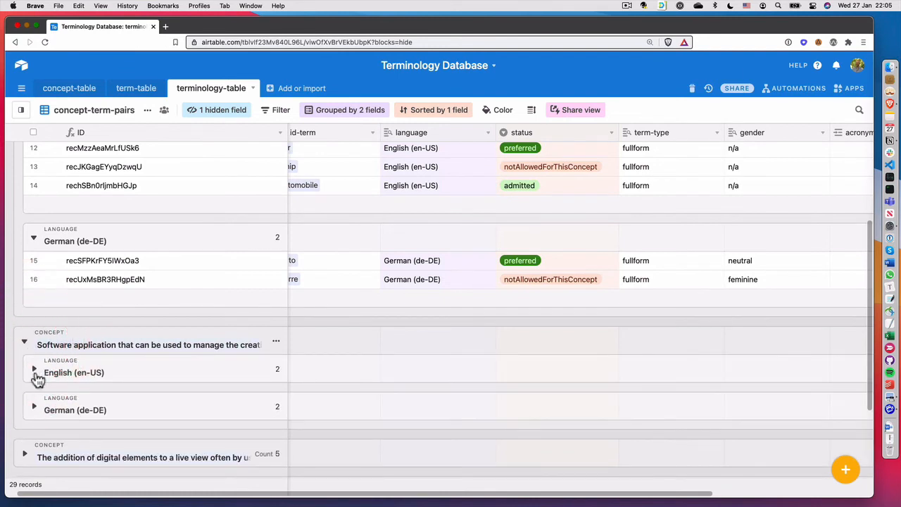
{"action": "right_click", "coordinate": [88, 337]}
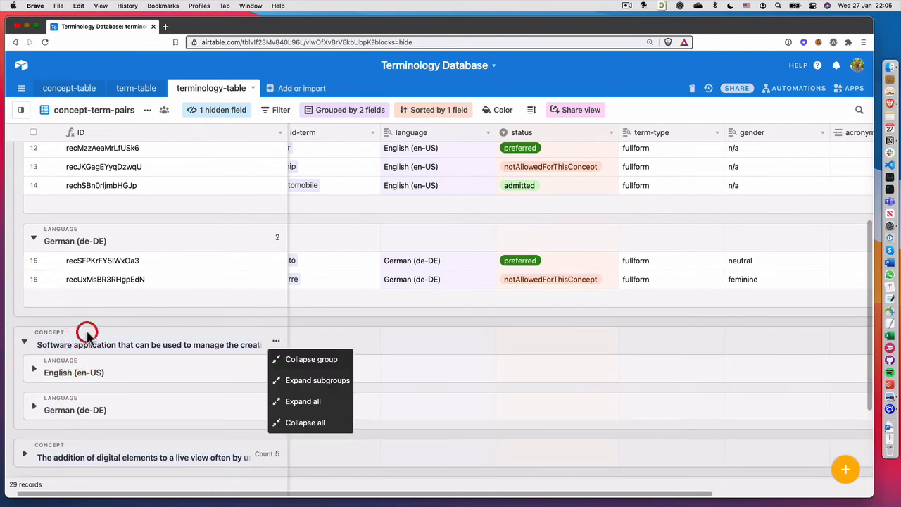
{"action": "left_click", "coordinate": [302, 402]}
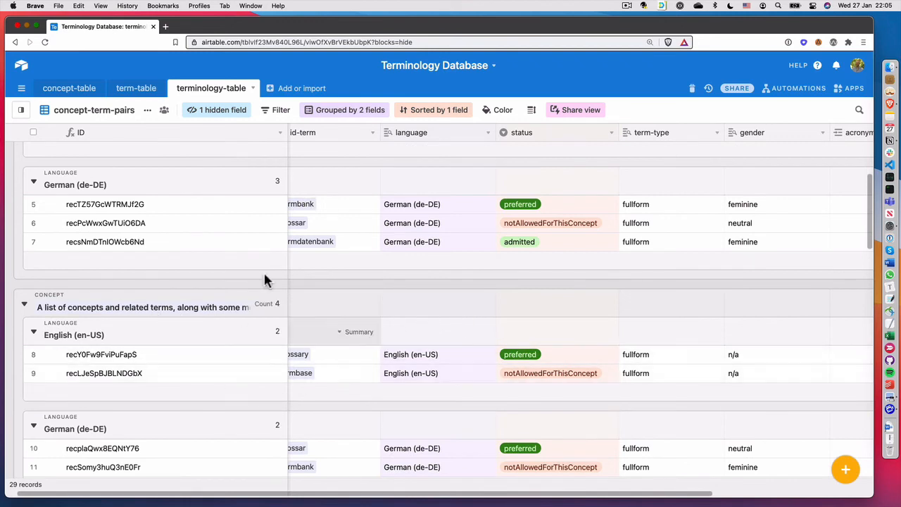
Step: Examine the full-form and acronym pairs of the content management software concept, including status, term type and linked full form
{"action": "scroll", "coordinate": [341, 337], "scroll_direction": "left", "scroll_amount": 1}
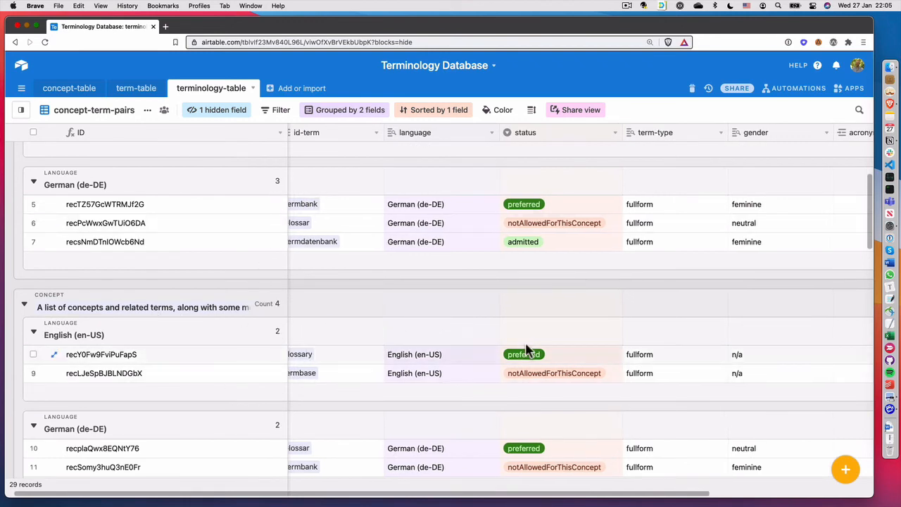
{"action": "scroll", "coordinate": [473, 346], "scroll_direction": "right", "scroll_amount": 2}
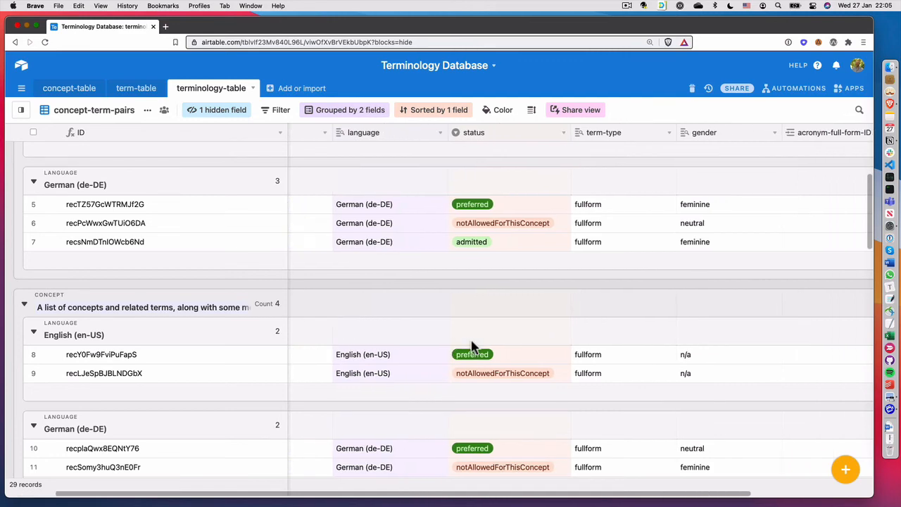
{"action": "scroll", "coordinate": [474, 347], "scroll_direction": "down", "scroll_amount": 3}
{"action": "scroll", "coordinate": [474, 346], "scroll_direction": "down", "scroll_amount": 18}
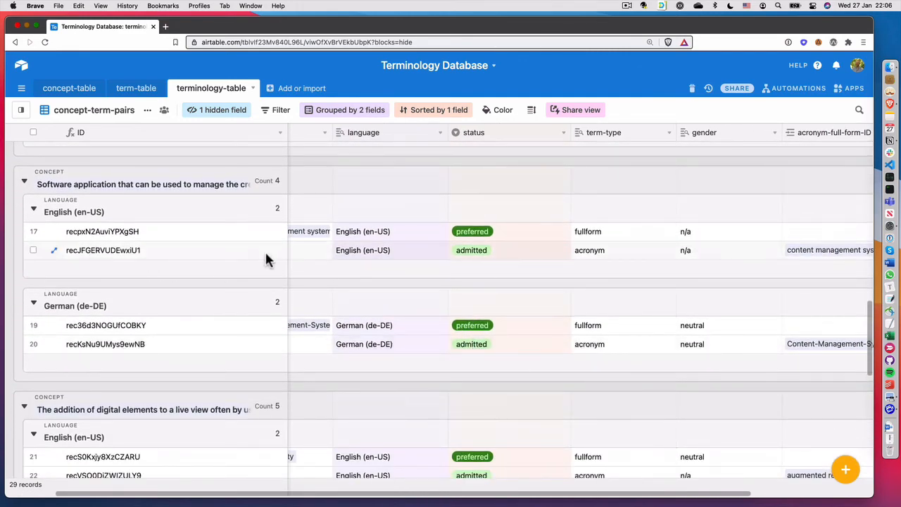
{"action": "scroll", "coordinate": [380, 258], "scroll_direction": "left", "scroll_amount": 2}
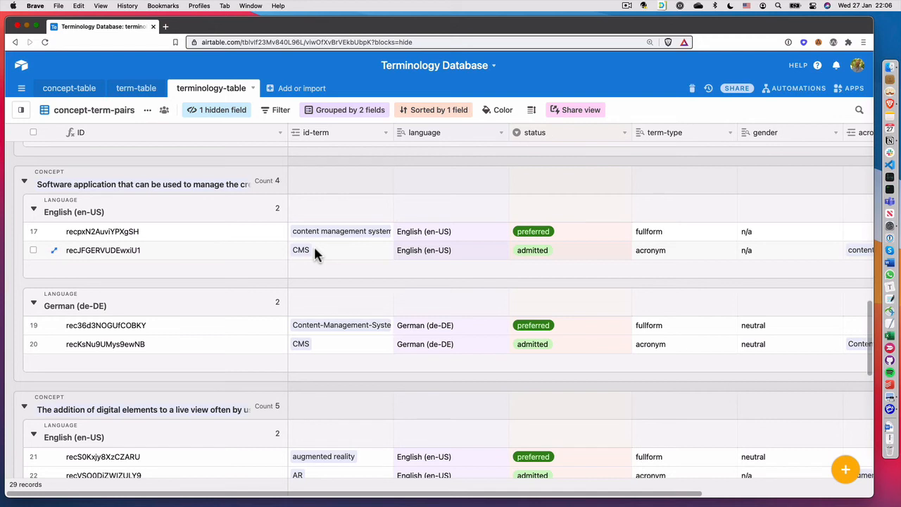
{"action": "scroll", "coordinate": [466, 231], "scroll_direction": "right", "scroll_amount": 6}
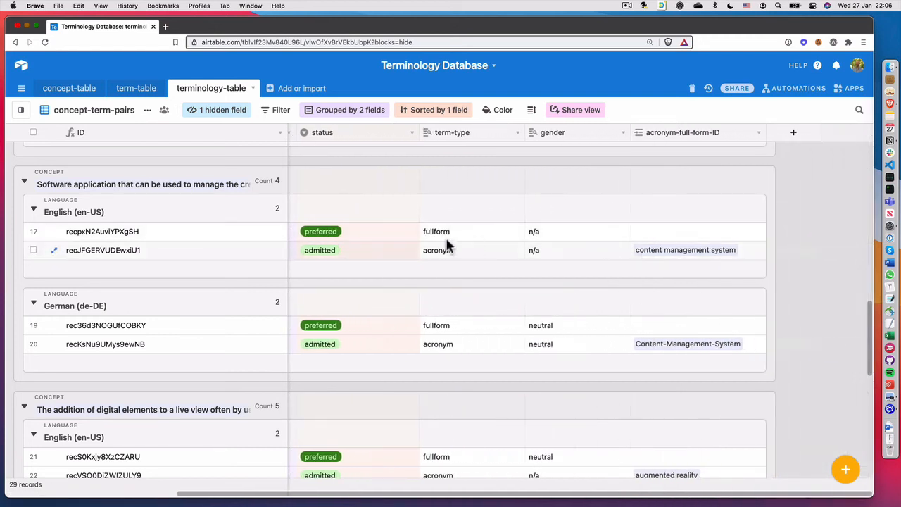
{"action": "scroll", "coordinate": [473, 240], "scroll_direction": "left", "scroll_amount": 6}
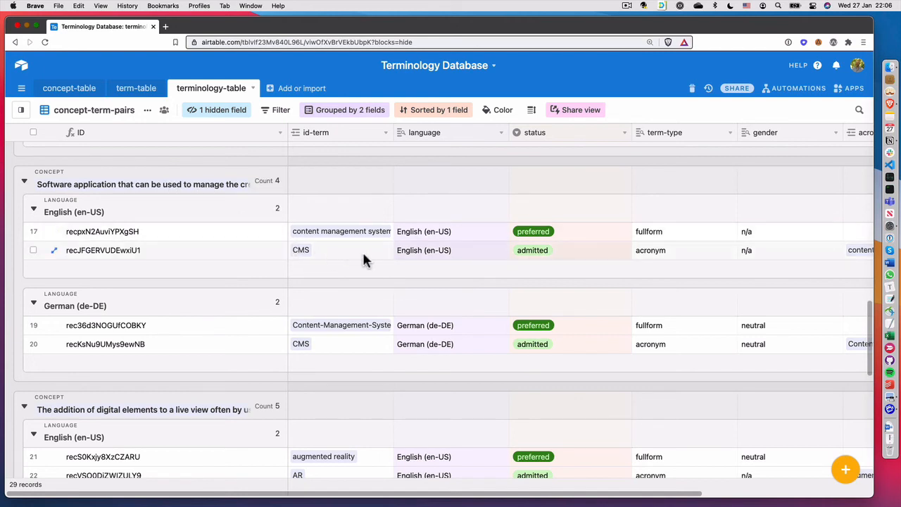
{"action": "scroll", "coordinate": [401, 253], "scroll_direction": "right", "scroll_amount": 6}
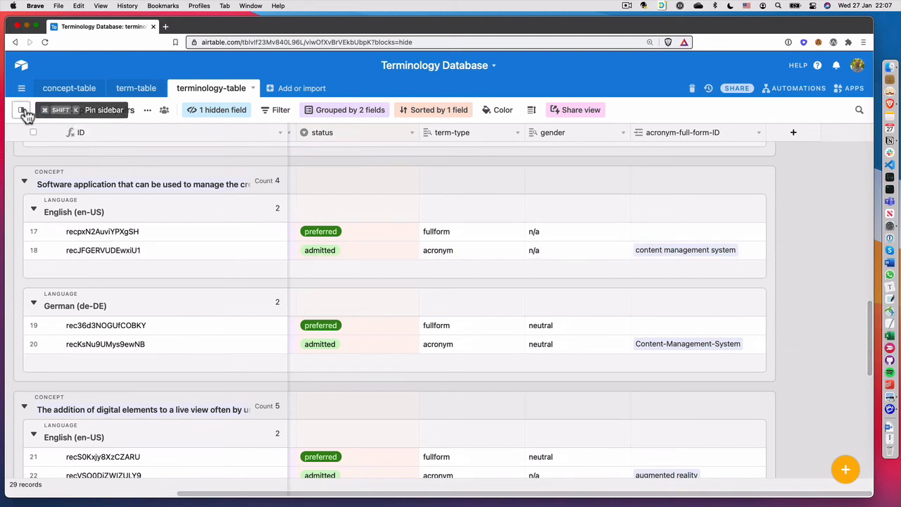
Step: Switch the terminology table to the acronyms view and hide the list of views again
{"action": "mouse_move", "coordinate": [24, 113]}
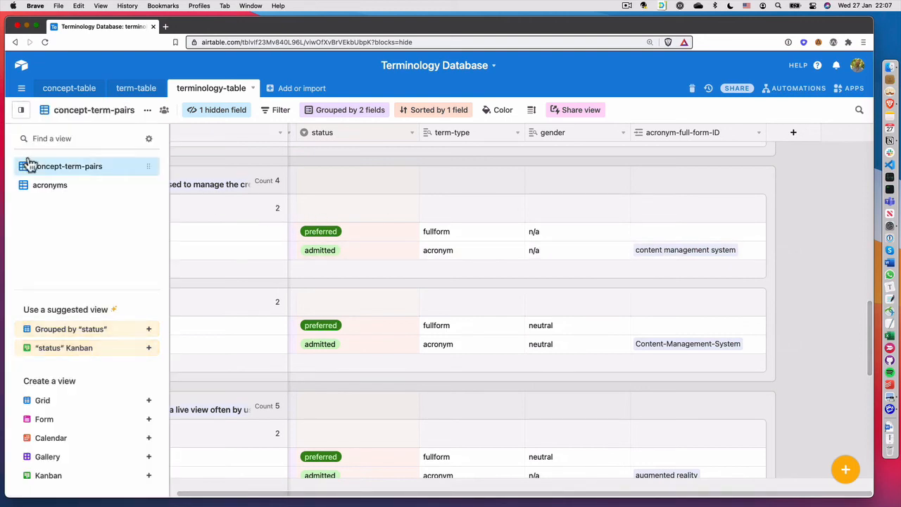
{"action": "left_click", "coordinate": [19, 112]}
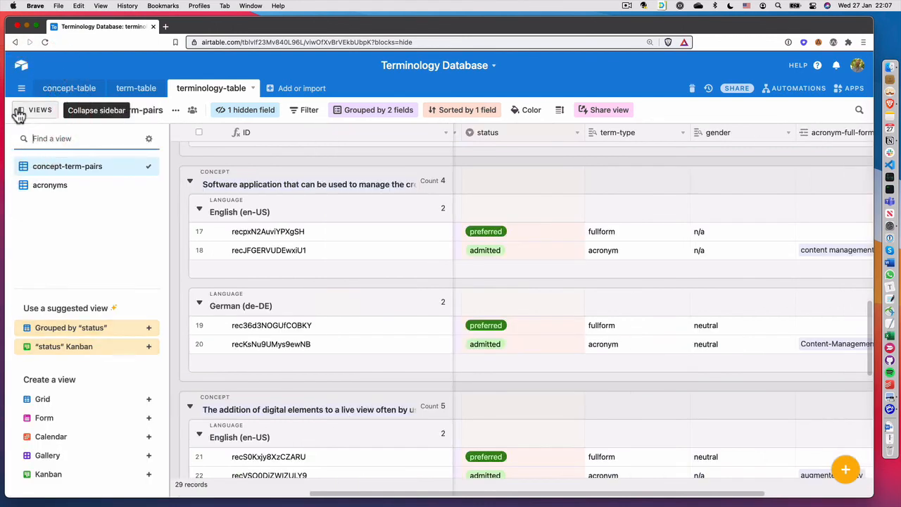
{"action": "left_click", "coordinate": [42, 187]}
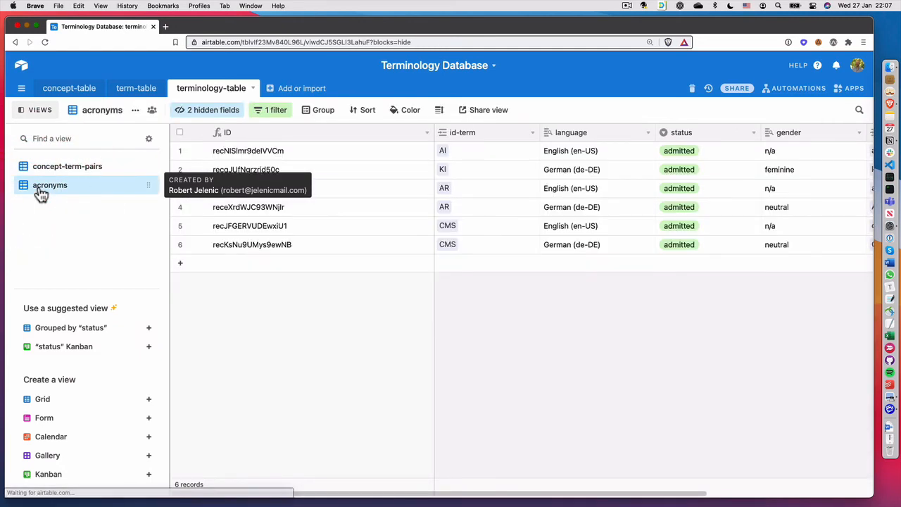
{"action": "left_click", "coordinate": [37, 112]}
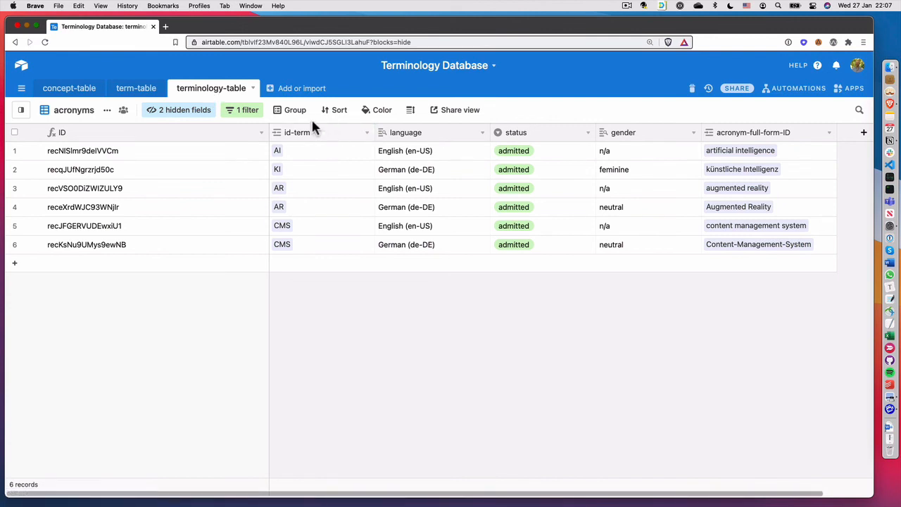
Step: Group the acronyms view by the language field in A → Z order and close the grouping settings
{"action": "left_click", "coordinate": [293, 111]}
{"action": "left_click", "coordinate": [339, 306]}
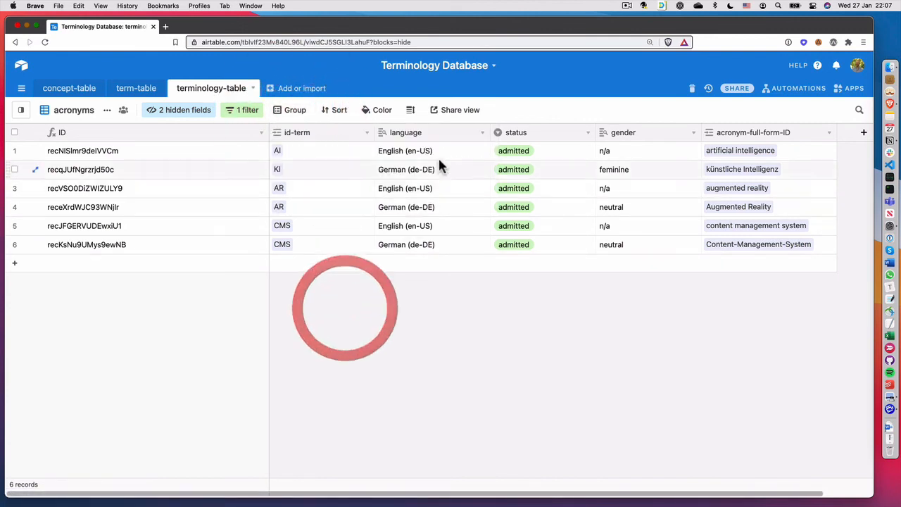
{"action": "left_click", "coordinate": [482, 133]}
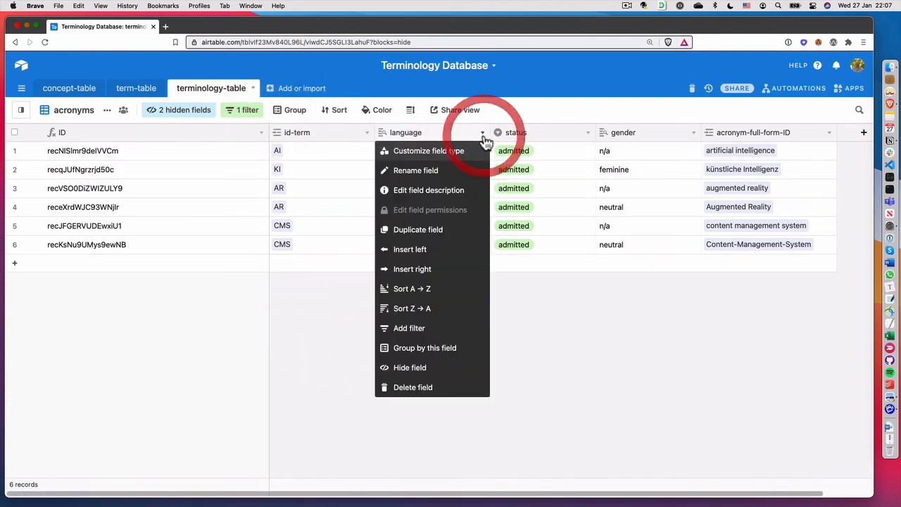
{"action": "left_click", "coordinate": [434, 352]}
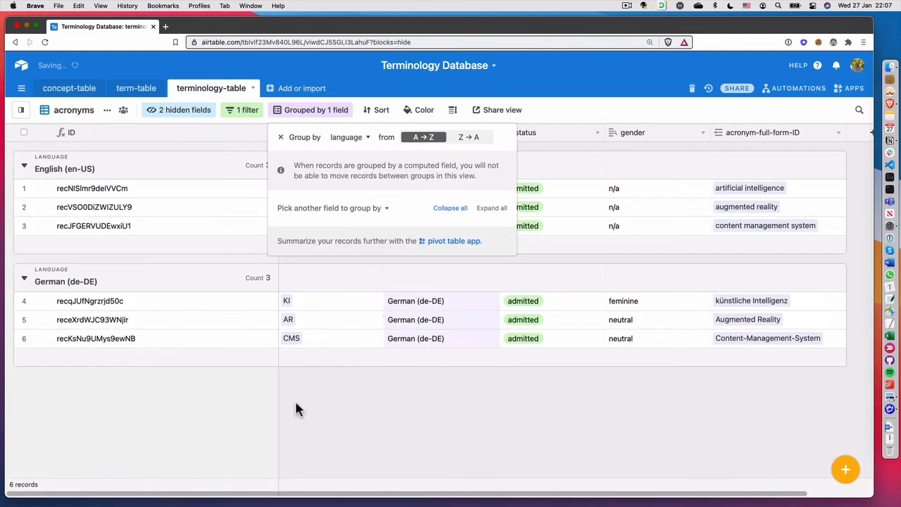
{"action": "left_click", "coordinate": [382, 421]}
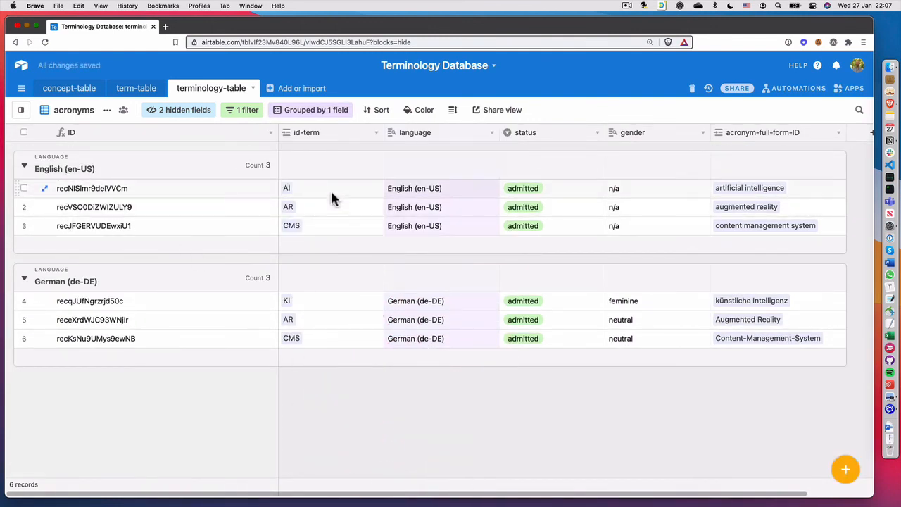